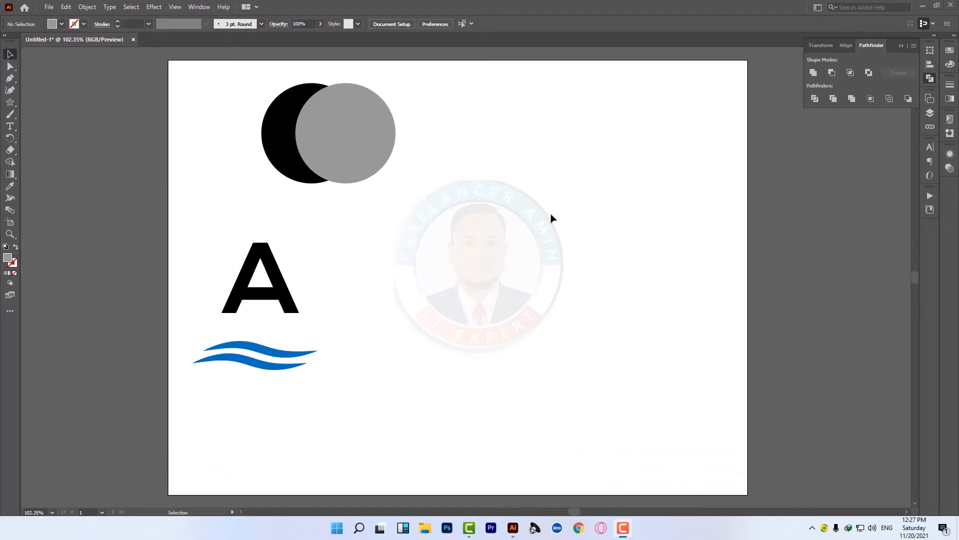
Move the grey circle farther away from the black circle while keeping the two overlapping
click(350, 150)
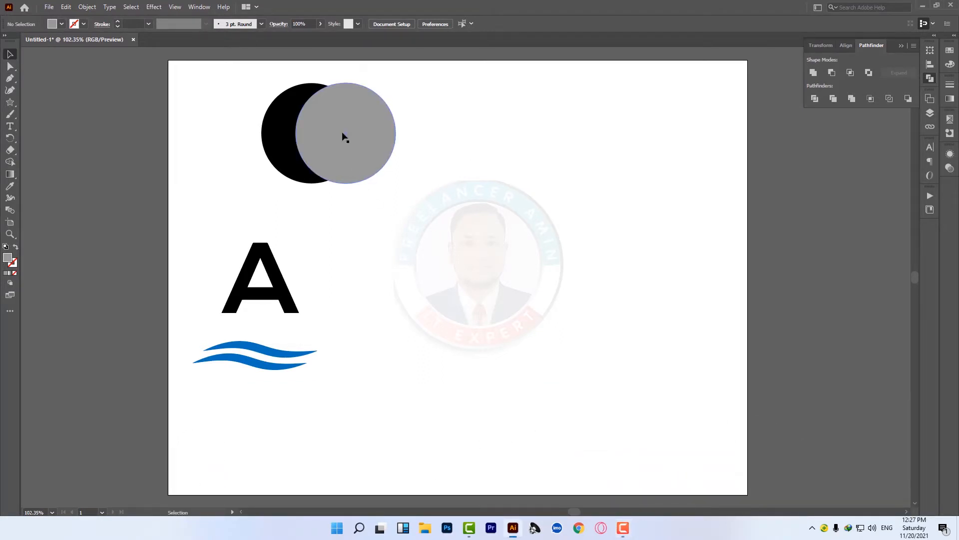
drag(344, 138, 376, 154)
click(315, 139)
click(485, 226)
Merge the overlapping black and grey circles into a single shape with Pathfinder Unite
drag(514, 194, 256, 113)
click(468, 25)
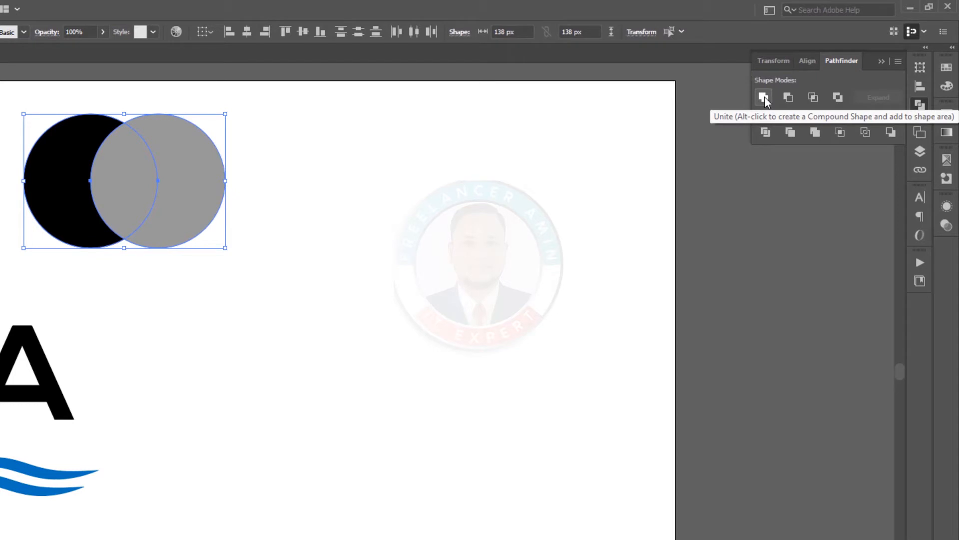
click(319, 248)
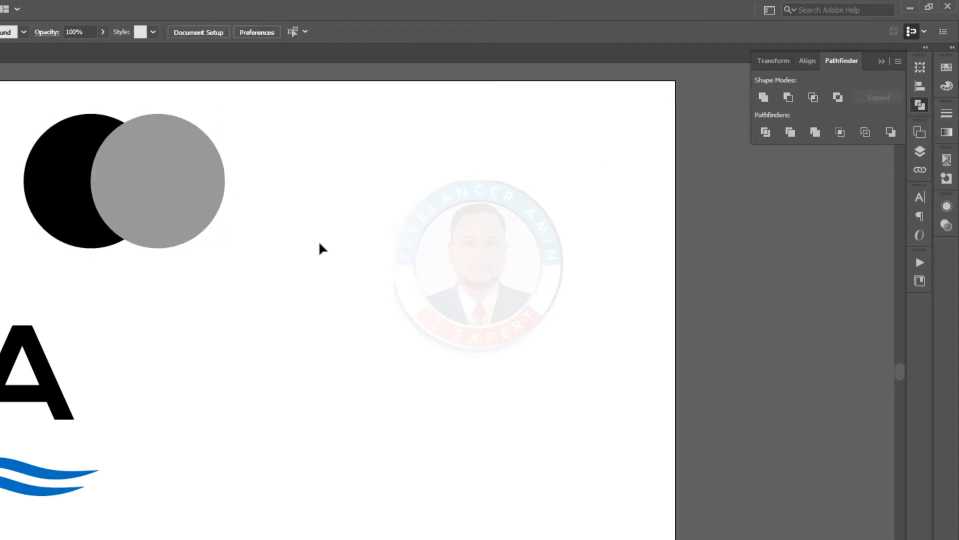
drag(288, 257, 15, 196)
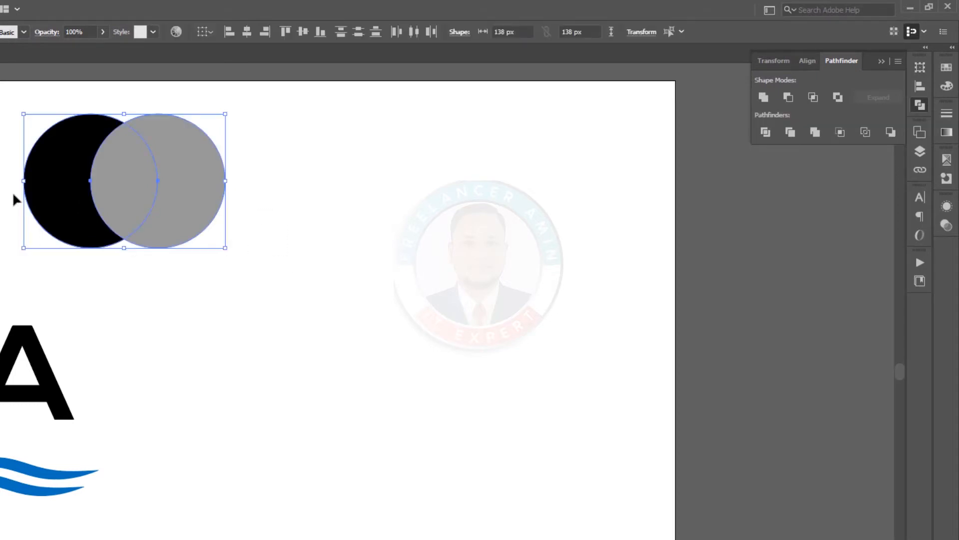
click(763, 99)
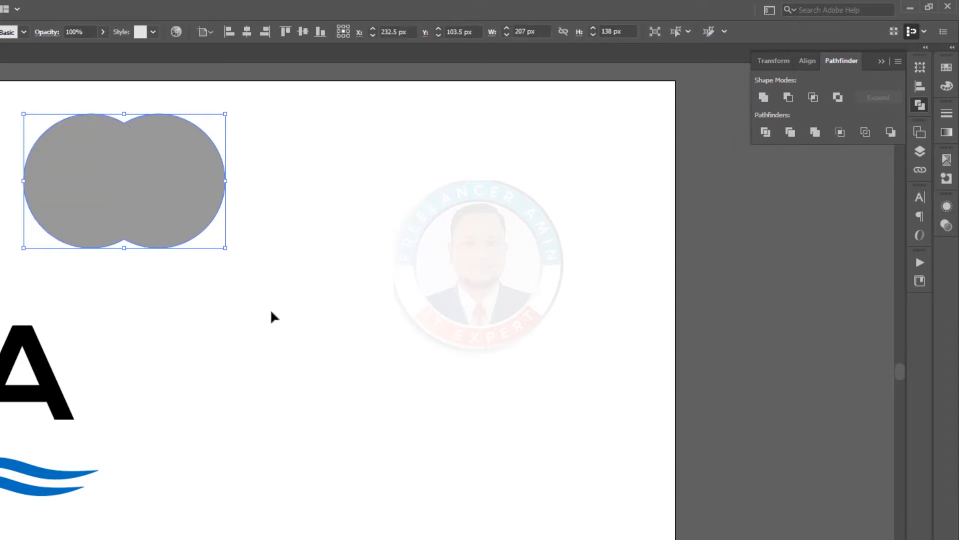
click(270, 317)
Try moving the united shape around the artboard and undo the moves
drag(110, 205, 339, 335)
click(492, 368)
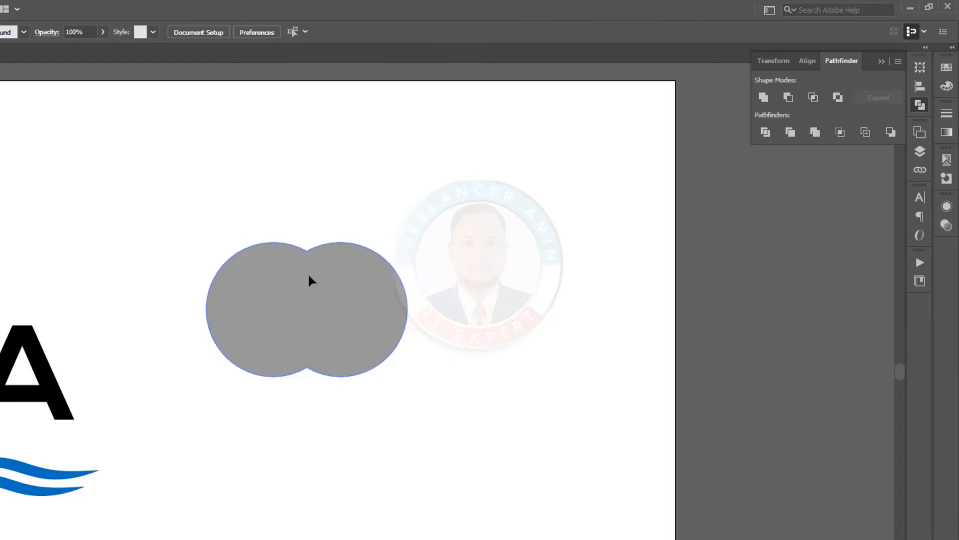
drag(310, 279, 285, 193)
key(ctrl+z)
key(ctrl+z)
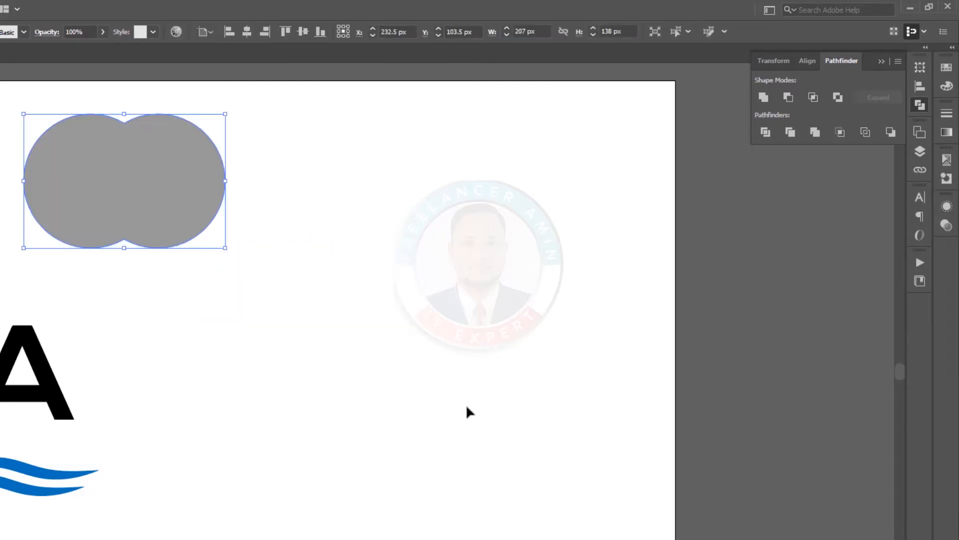
click(467, 407)
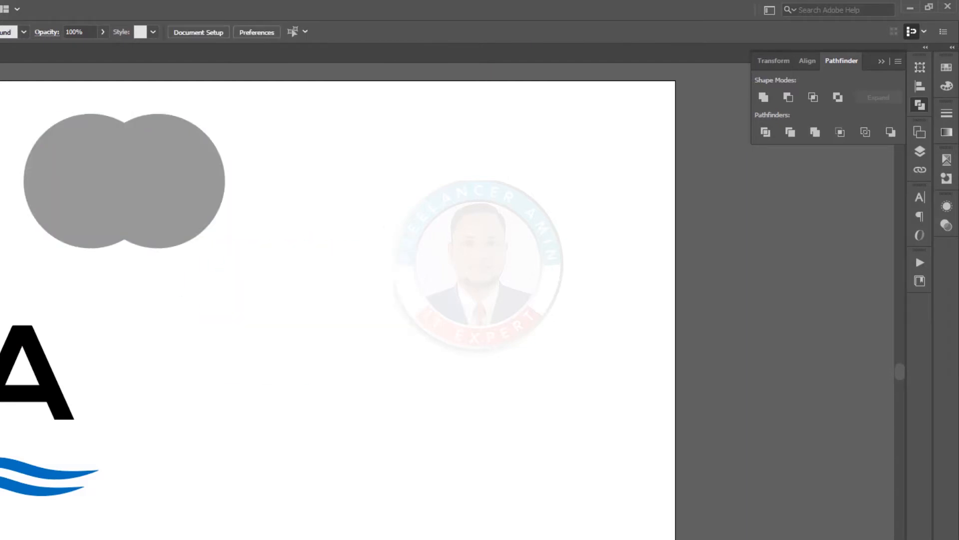
Draw four overlapping grey ellipses forming a cloud, from about 206 by 140 px down to about 98 by 84 px
drag(320, 245, 520, 382)
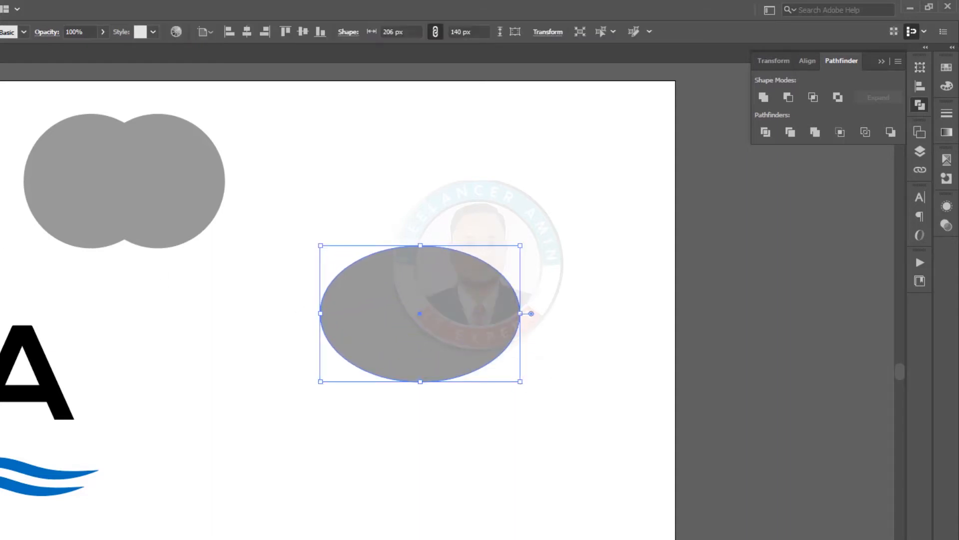
drag(432, 252, 597, 385)
drag(472, 267, 537, 325)
drag(280, 300, 376, 381)
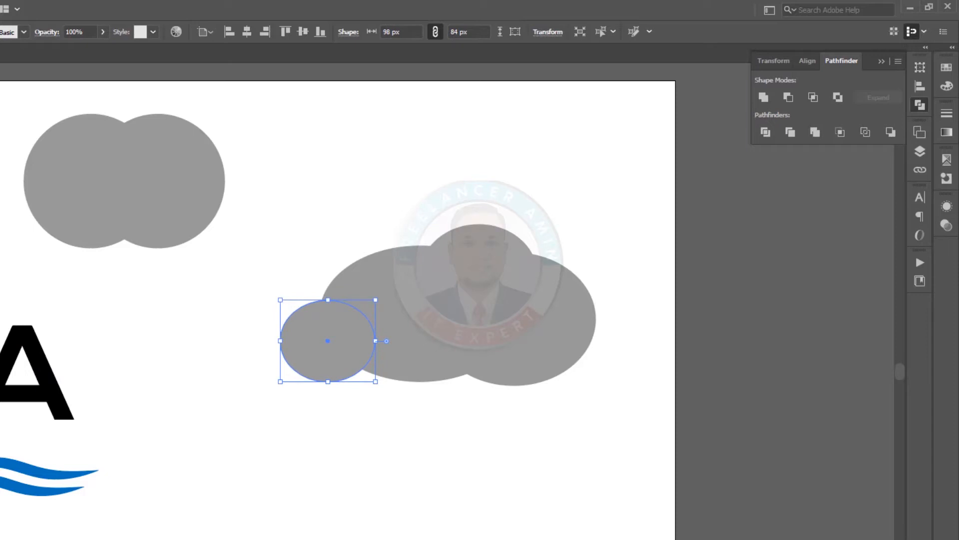
Select the four cloud ellipses and merge them into one shape with Pathfinder Unite
key(v)
click(332, 298)
drag(295, 205, 643, 449)
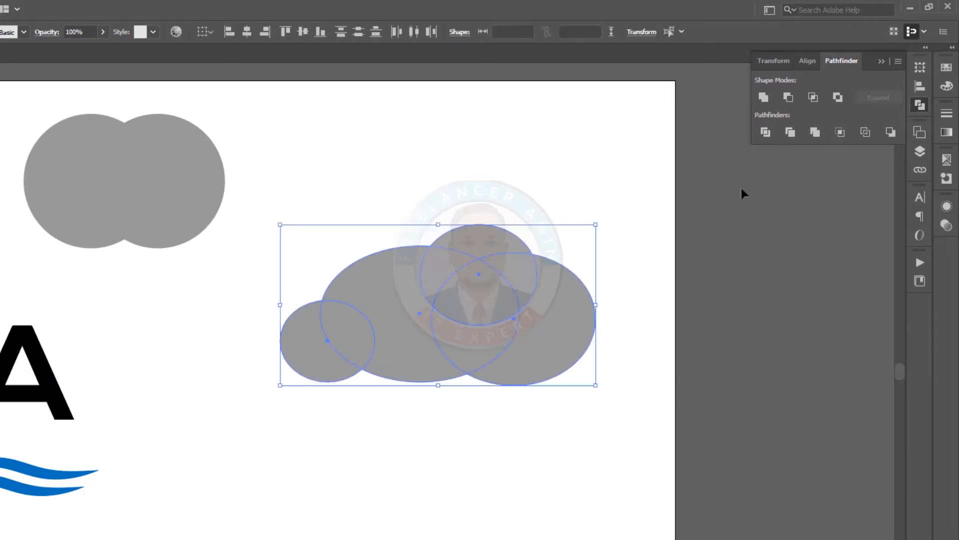
click(764, 97)
click(524, 411)
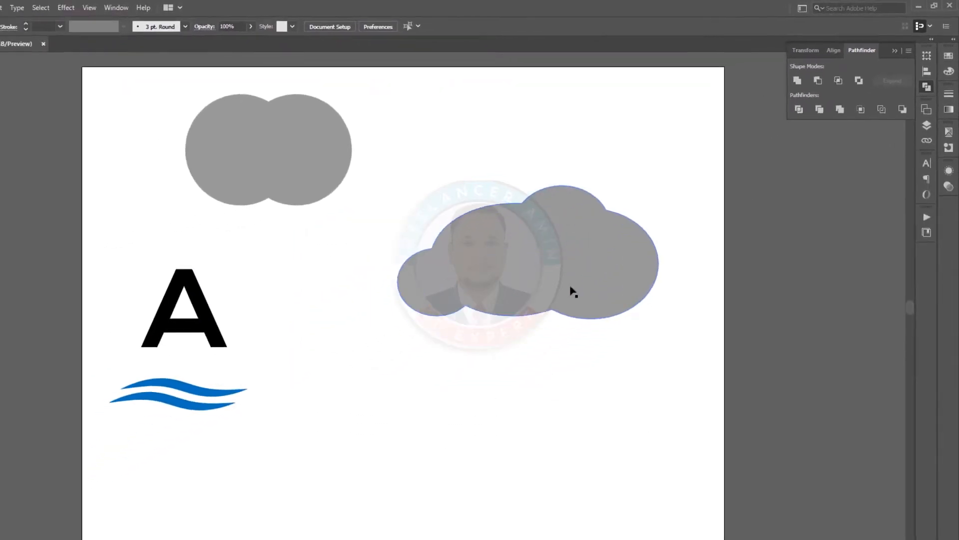
Swap the cloud's fill and stroke to make it a grey outline, and reposition it on the artboard
drag(572, 288, 501, 285)
click(517, 380)
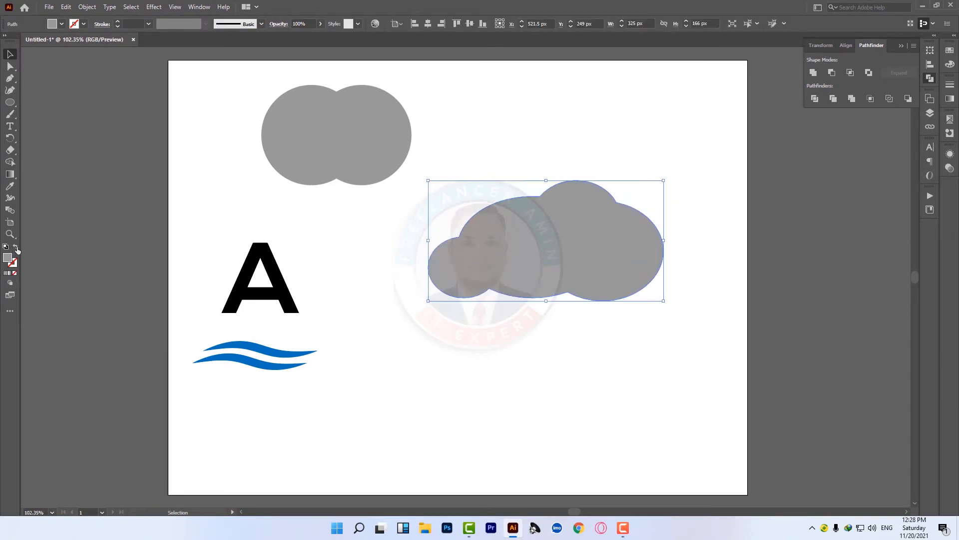
click(15, 247)
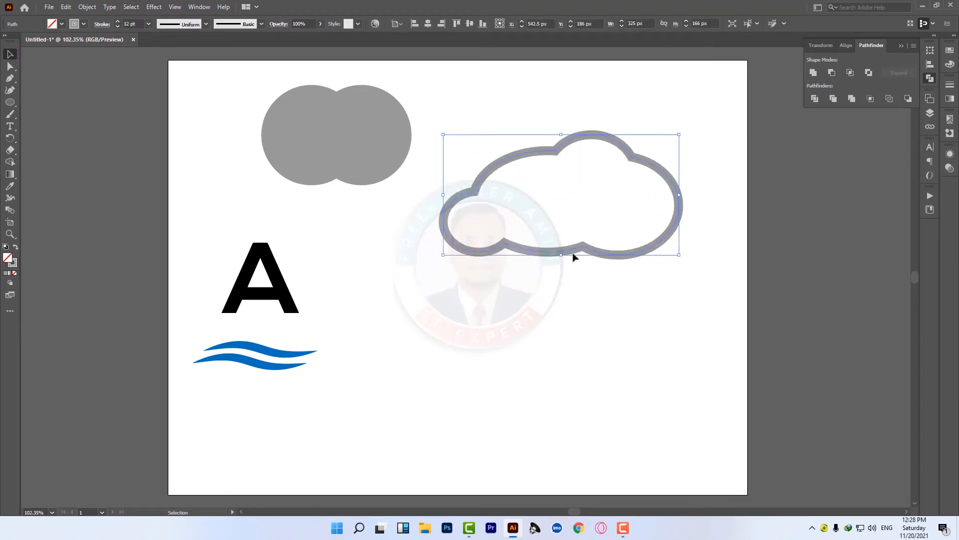
drag(570, 252, 561, 311)
click(454, 240)
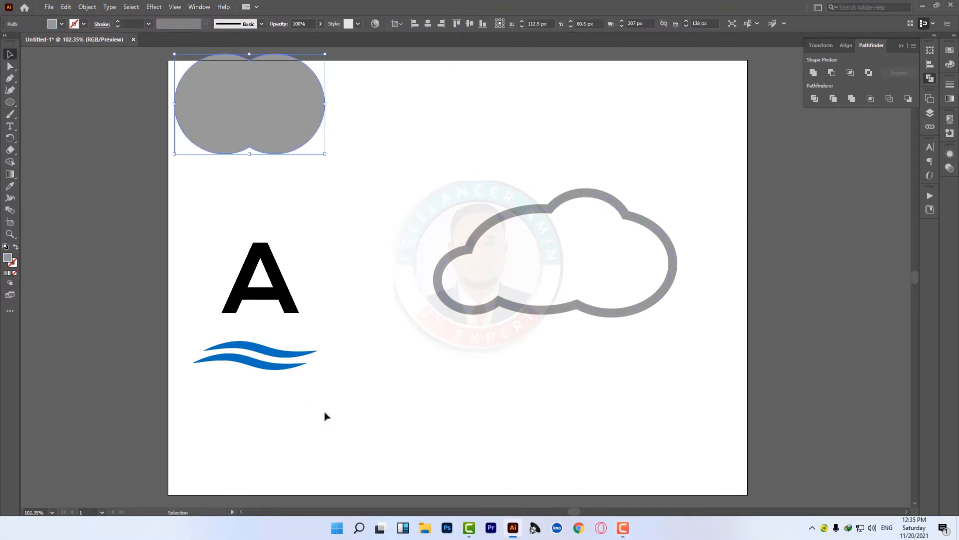
Fill the front circle of the new overlapping grey pair with dark blue
click(263, 279)
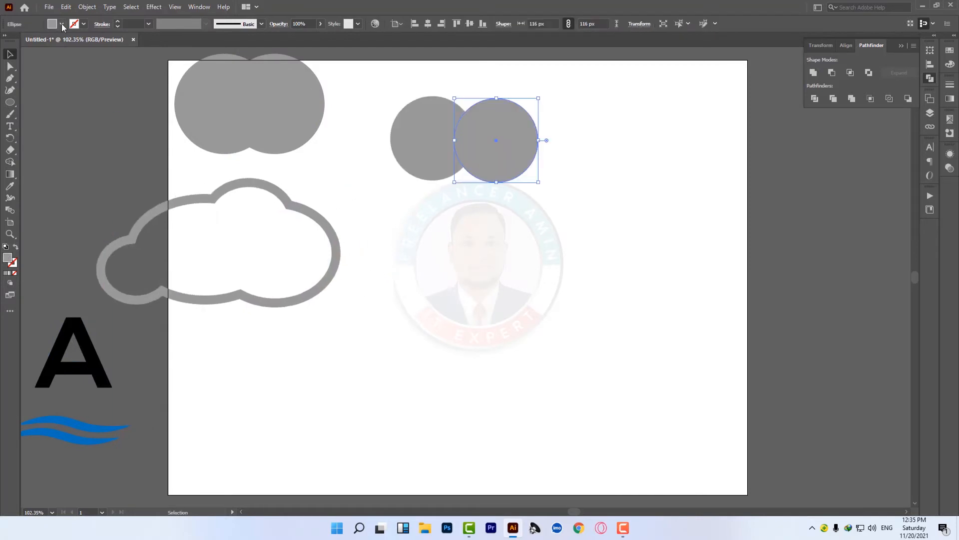
click(61, 24)
click(91, 47)
shift+click(426, 135)
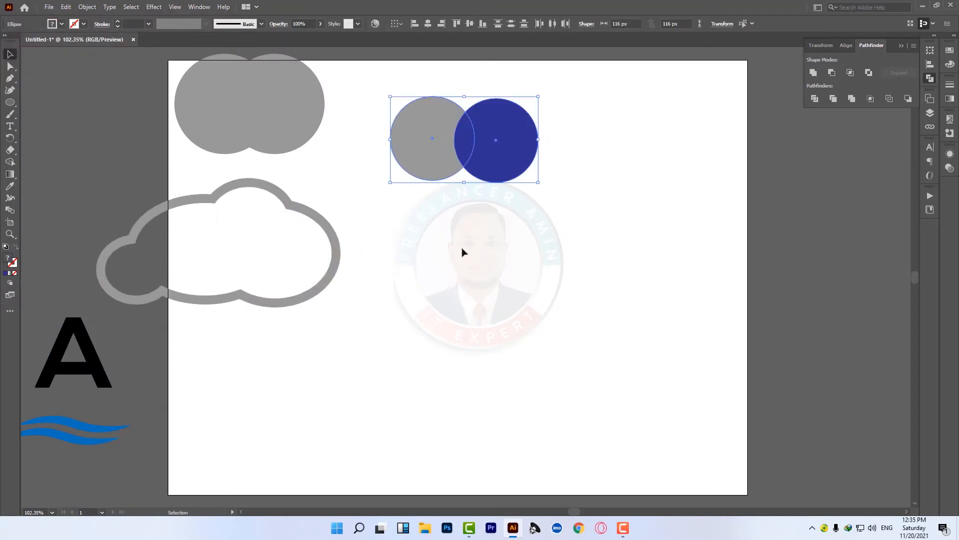
click(463, 253)
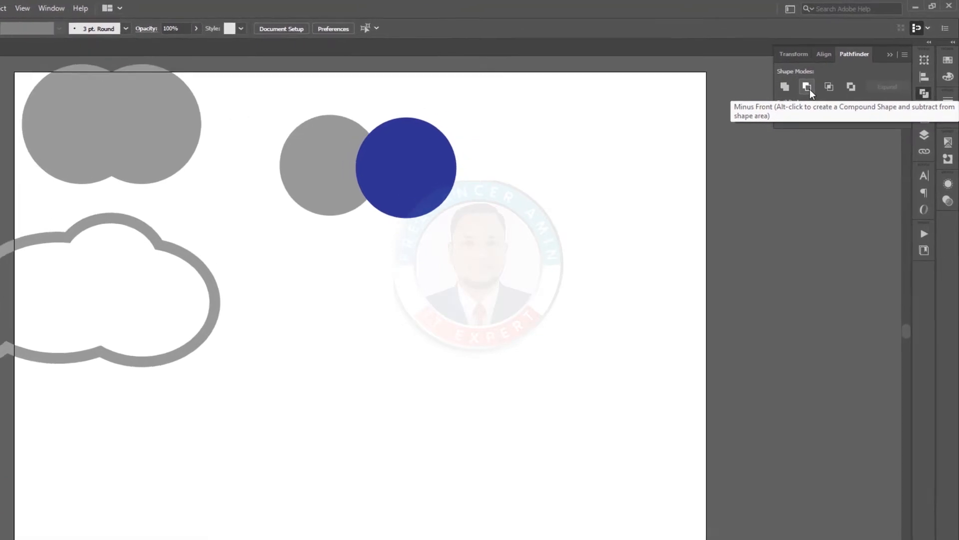
click(340, 205)
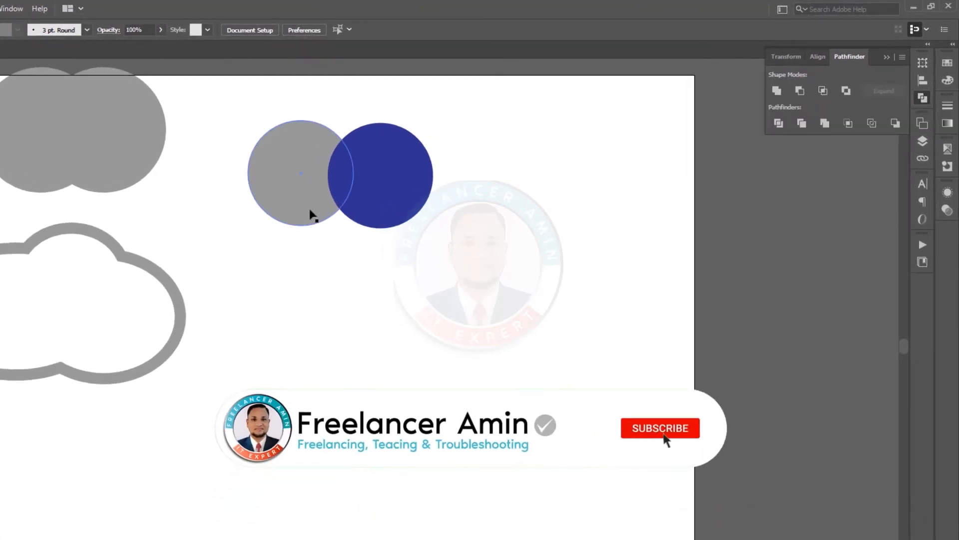
click(310, 215)
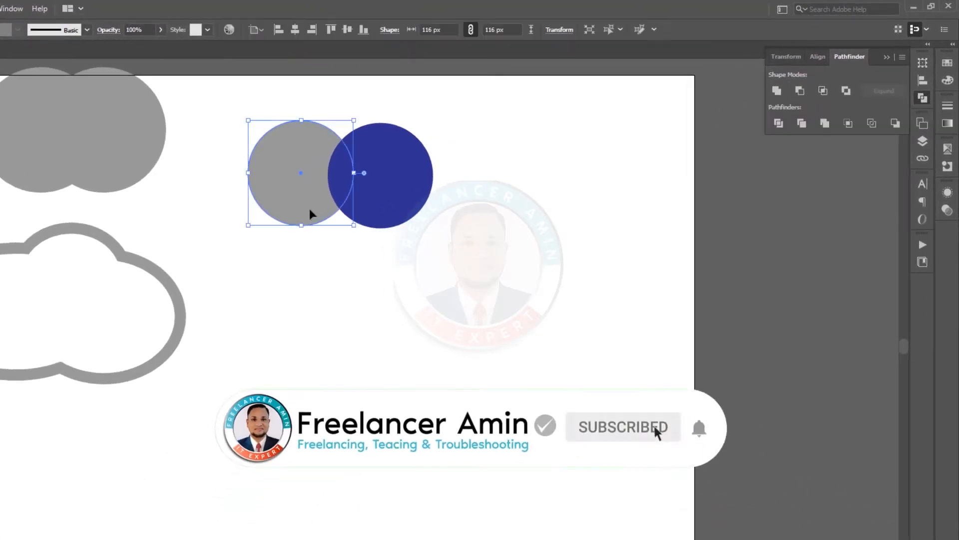
click(340, 224)
click(391, 209)
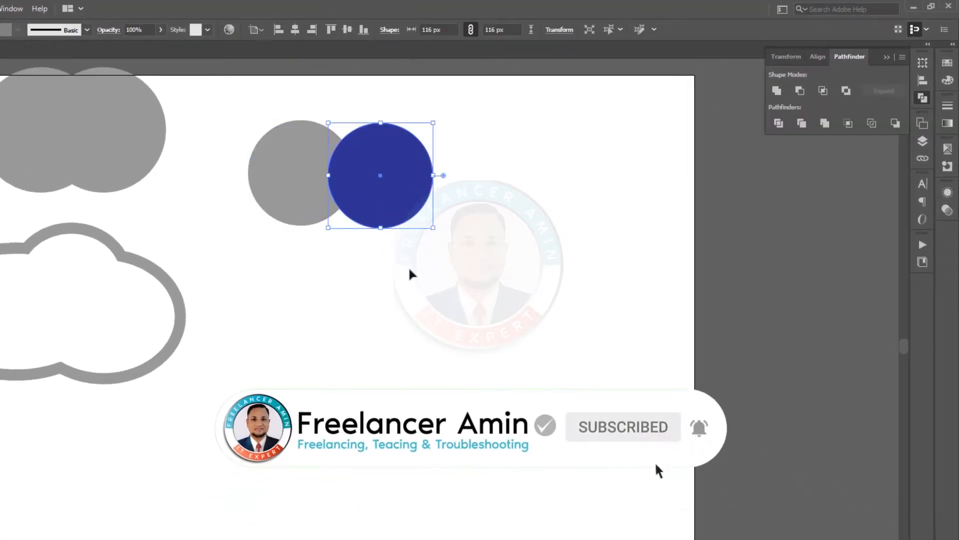
click(412, 271)
click(399, 195)
click(488, 253)
Try subtracting the blue circle from the grey circle with Minus Front and undo it
drag(470, 247, 257, 193)
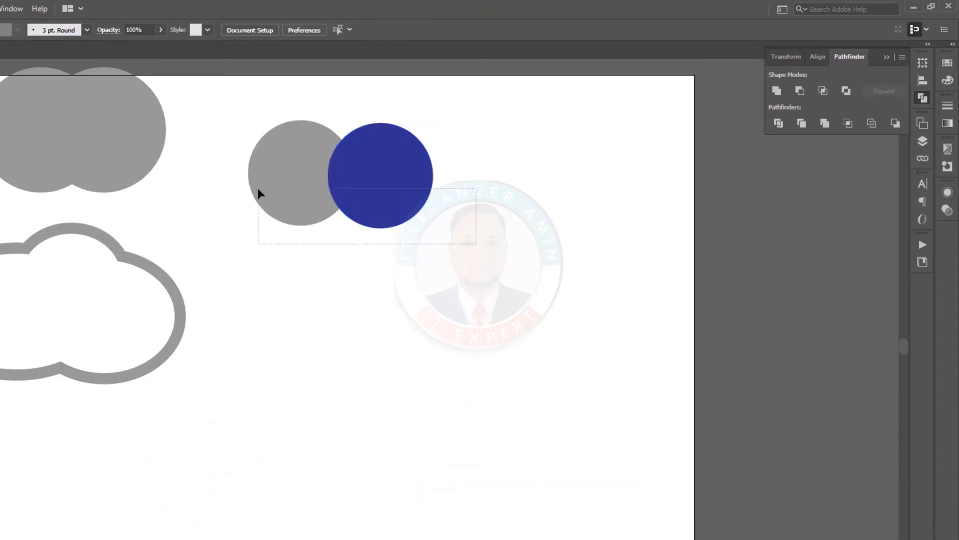
click(800, 91)
key(ctrl+z)
click(428, 265)
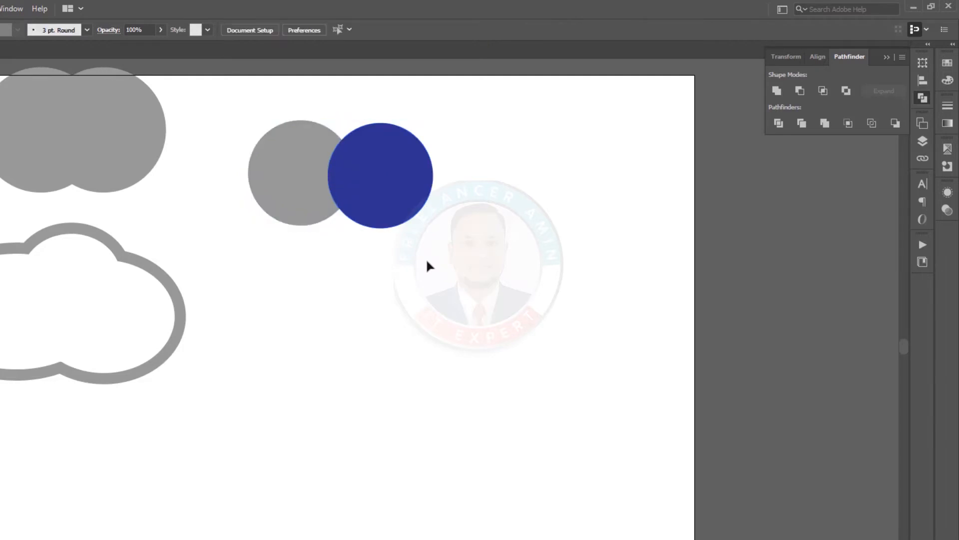
drag(329, 107, 350, 247)
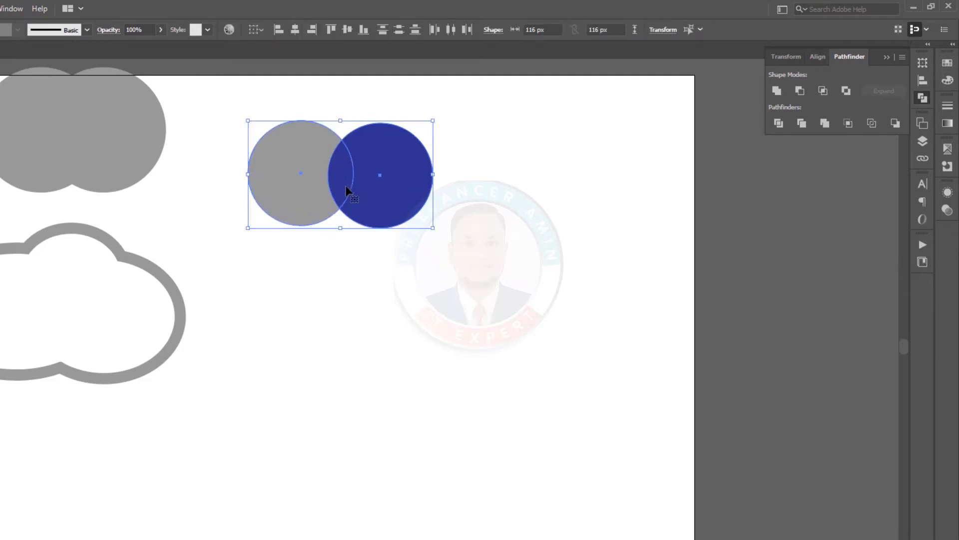
click(453, 257)
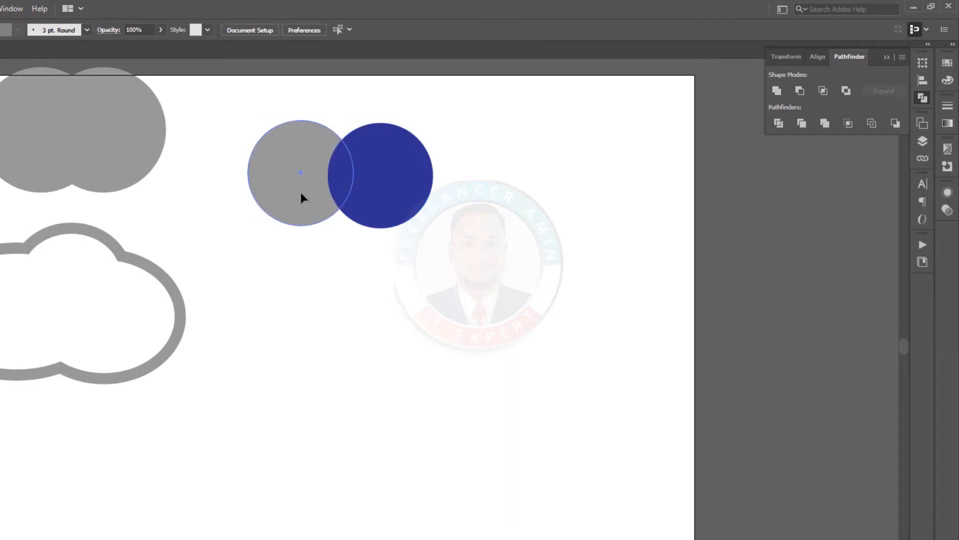
Place a 210 px copy of the grey circle below the pair and overlay a smaller copy filled with the sampled blue
drag(301, 196, 350, 409)
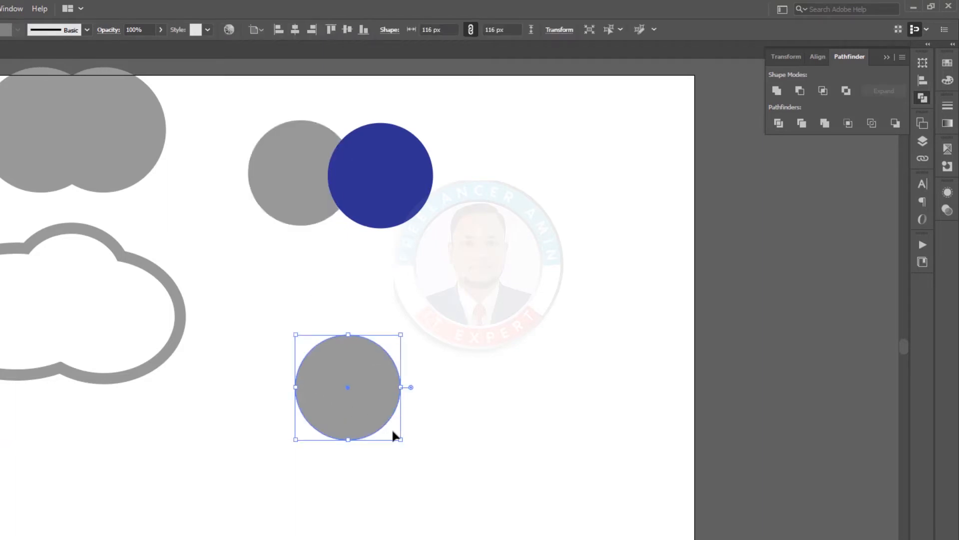
drag(400, 425, 453, 430)
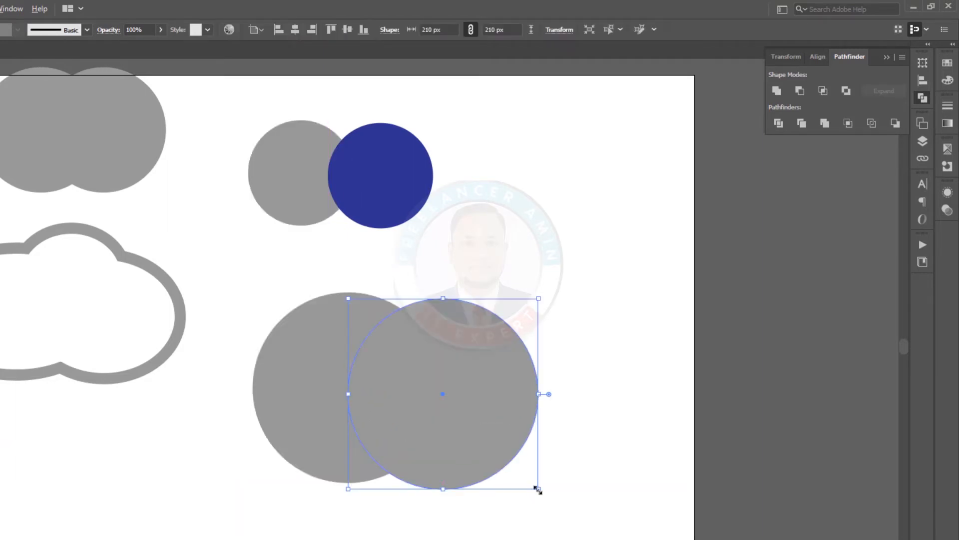
alt+shift+drag(538, 490, 491, 476)
key(i)
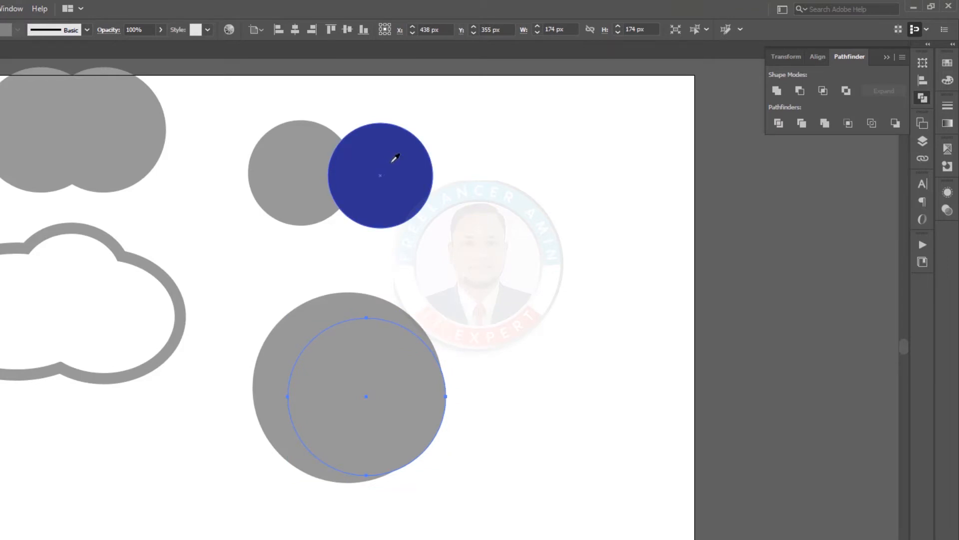
click(392, 163)
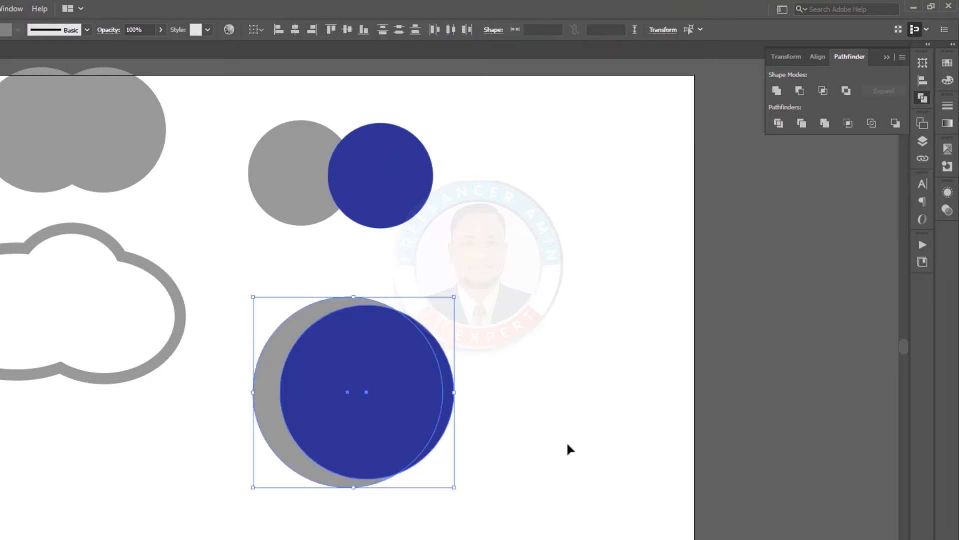
Subtract the blue circle from the large grey circle with Minus Front to form a crescent, and reposition the crescent
drag(501, 516, 111, 382)
click(800, 90)
click(310, 497)
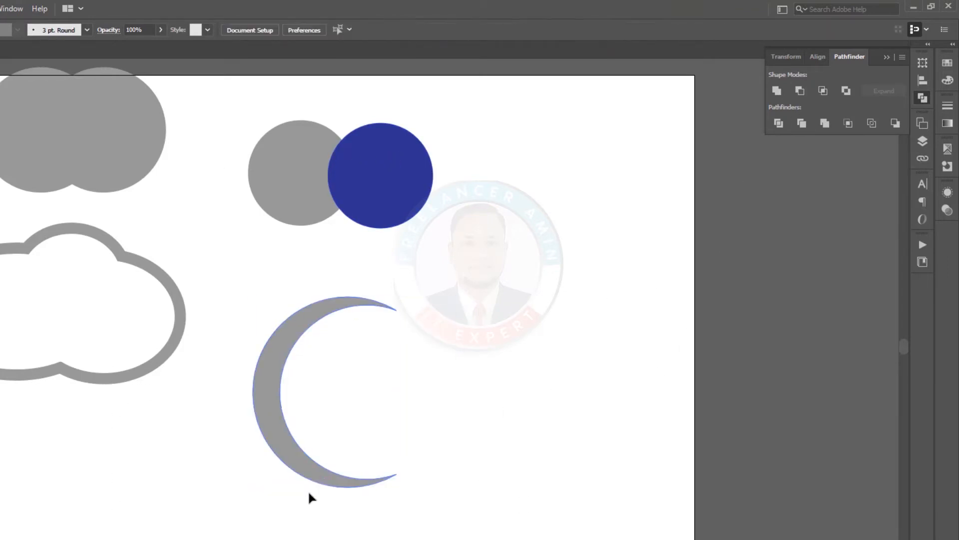
drag(325, 484, 391, 490)
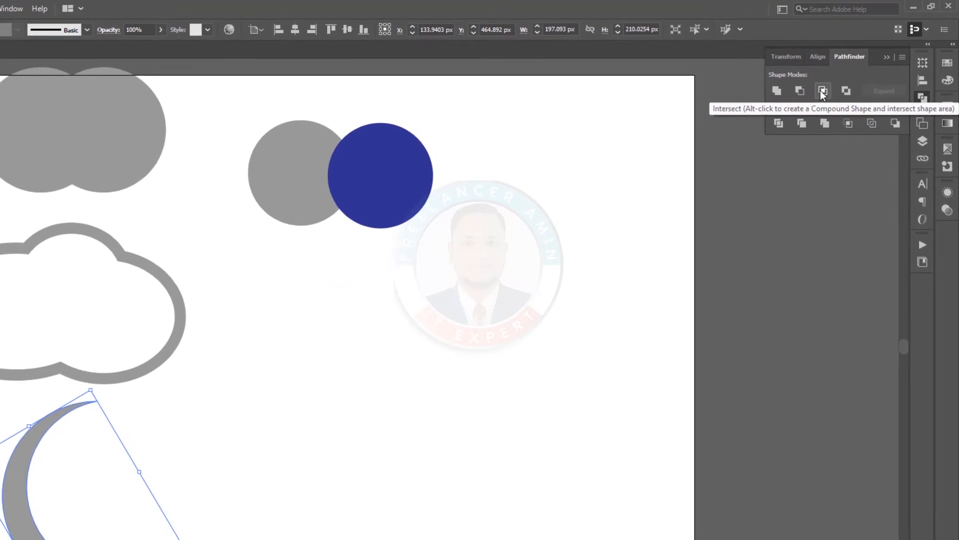
Align the small grey and blue circles to each other by their vertical centers
click(276, 182)
shift+click(358, 197)
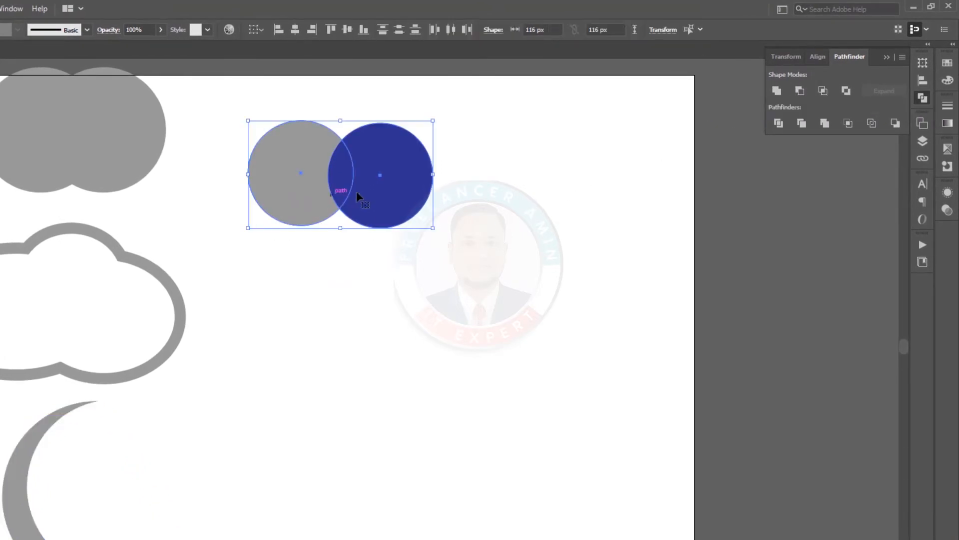
click(348, 30)
drag(385, 267, 329, 132)
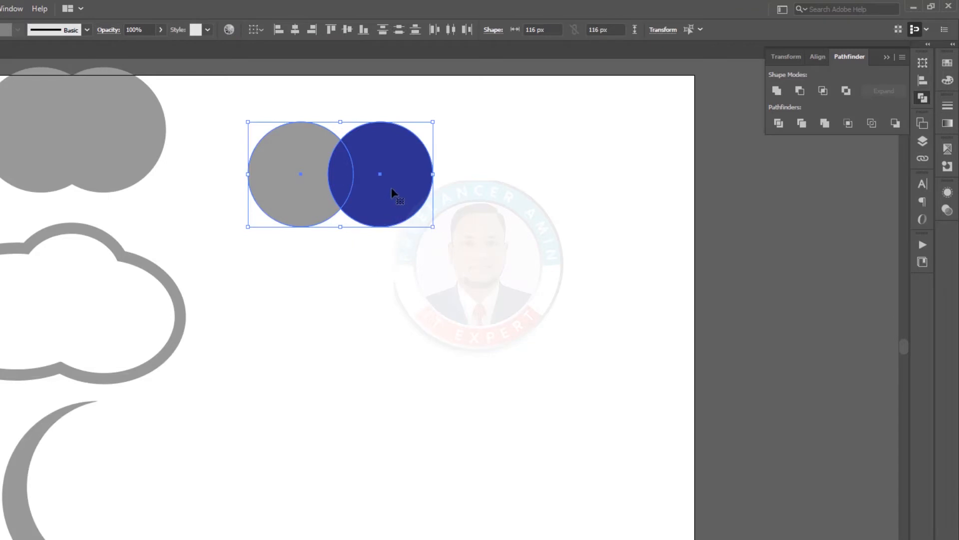
Duplicate the grey and blue circle pair below the original and reduce the copy to its overlap with Pathfinder Intersect
drag(394, 215, 400, 375)
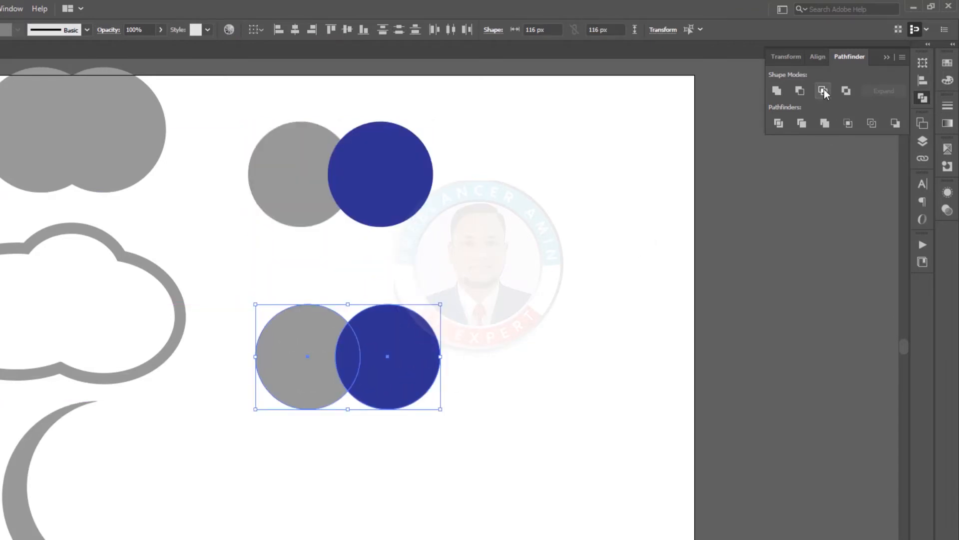
click(505, 438)
drag(482, 438, 244, 366)
click(823, 95)
click(420, 445)
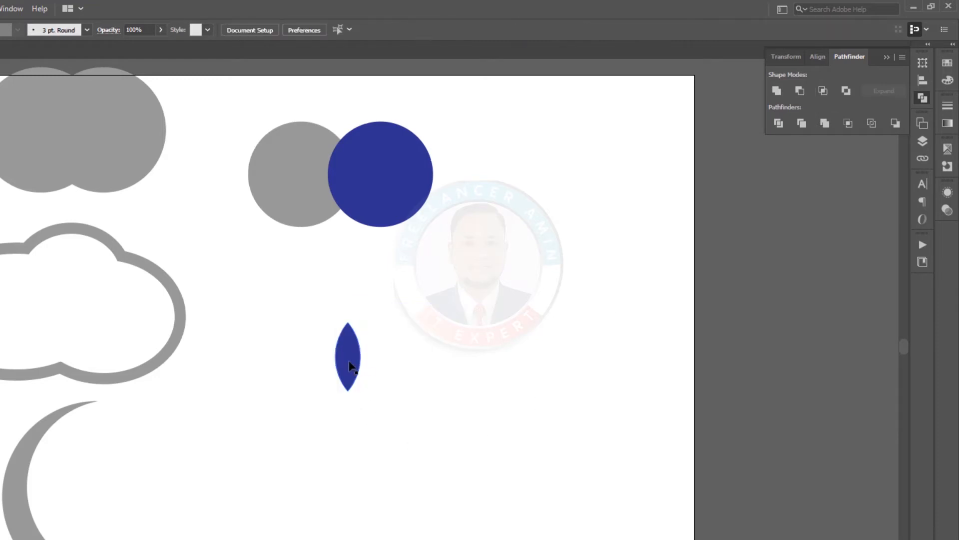
Move the blue leaf shape made from the circle overlap inside the grey crescent
mouse_move(349, 326)
mouse_down()
mouse_move(349, 309)
mouse_move(333, 311)
mouse_move(342, 326)
mouse_up()
drag(339, 371, 358, 355)
click(418, 405)
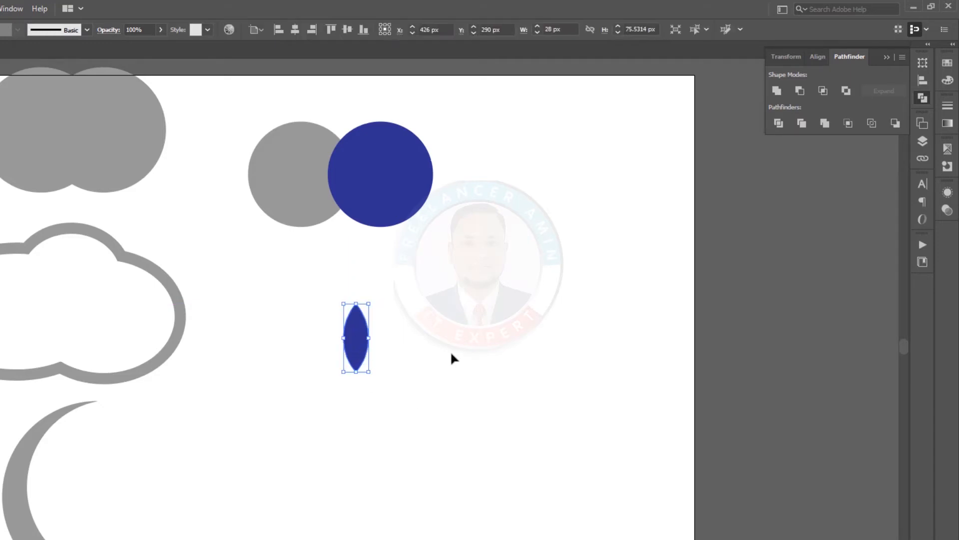
click(406, 411)
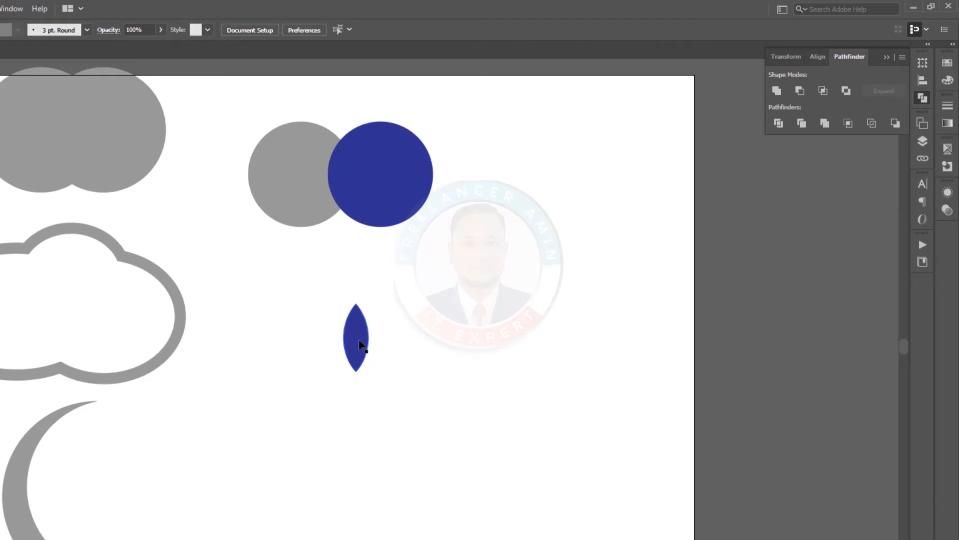
drag(368, 346, 325, 372)
click(492, 380)
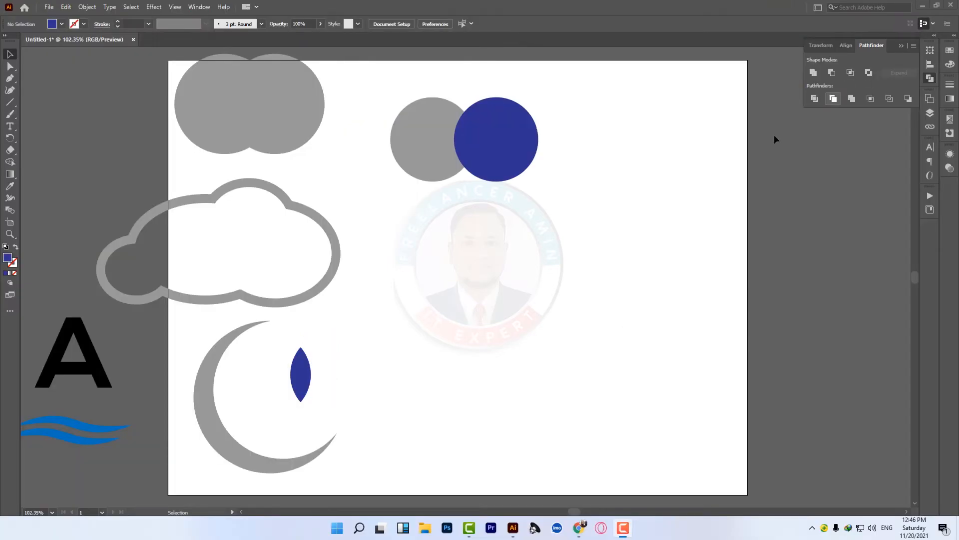
Duplicate the overlapping grey and blue circle pair below the original and keep both copied circles selected
click(391, 122)
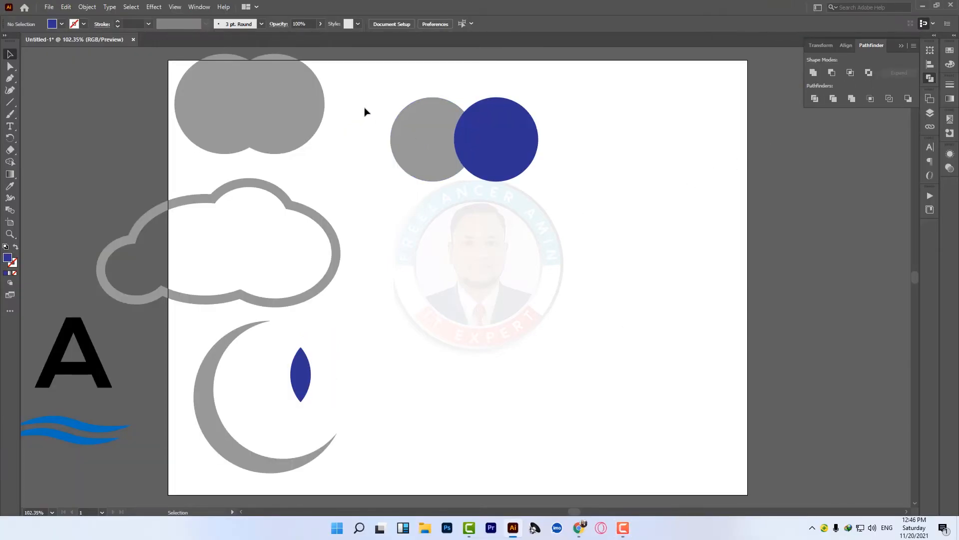
drag(367, 109, 550, 174)
drag(503, 144, 534, 300)
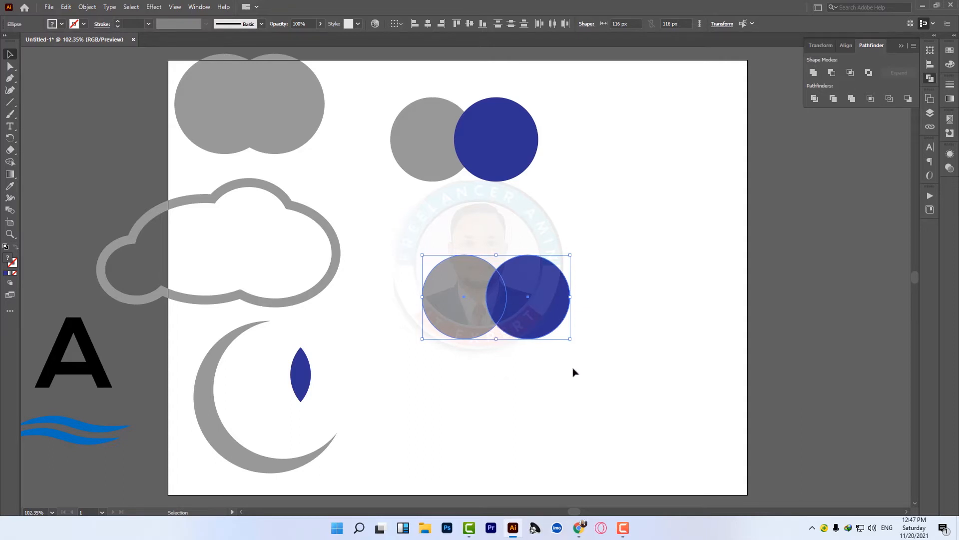
drag(621, 352, 394, 300)
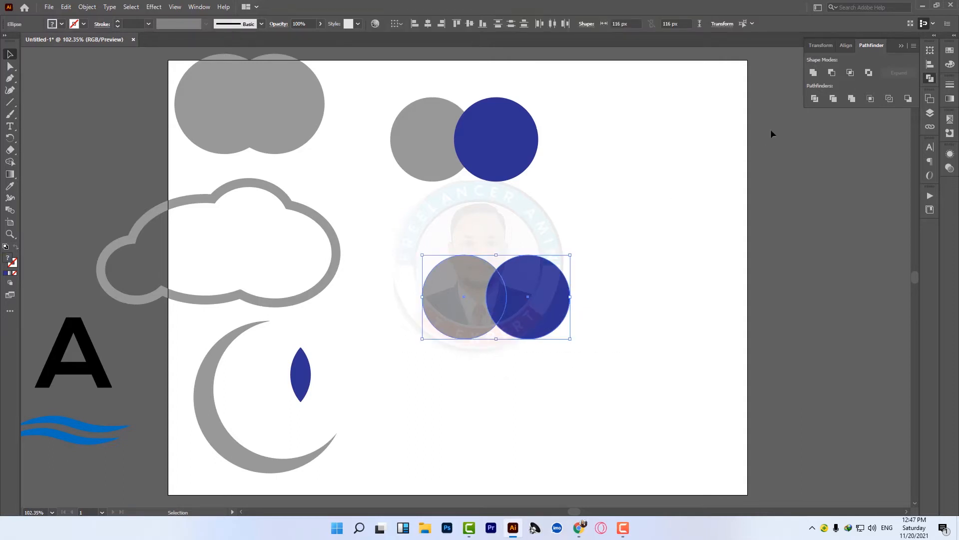
Try Pathfinder Intersect on the copied circle pair and undo it
click(852, 74)
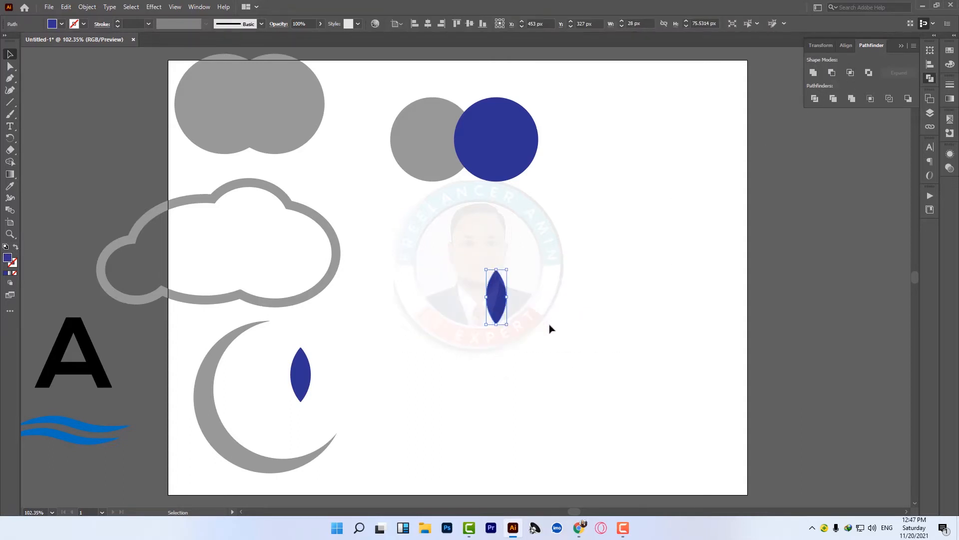
key(ctrl+z)
click(640, 327)
Cut the overlap out of the copied circle pair with Pathfinder Exclude, and place the result at reduced size near the leaf shape
drag(620, 356, 484, 286)
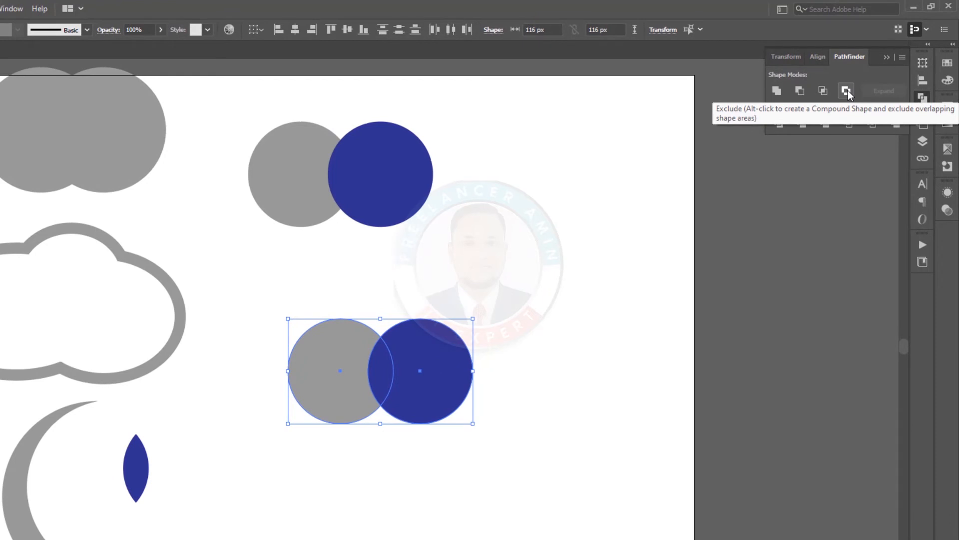
click(847, 91)
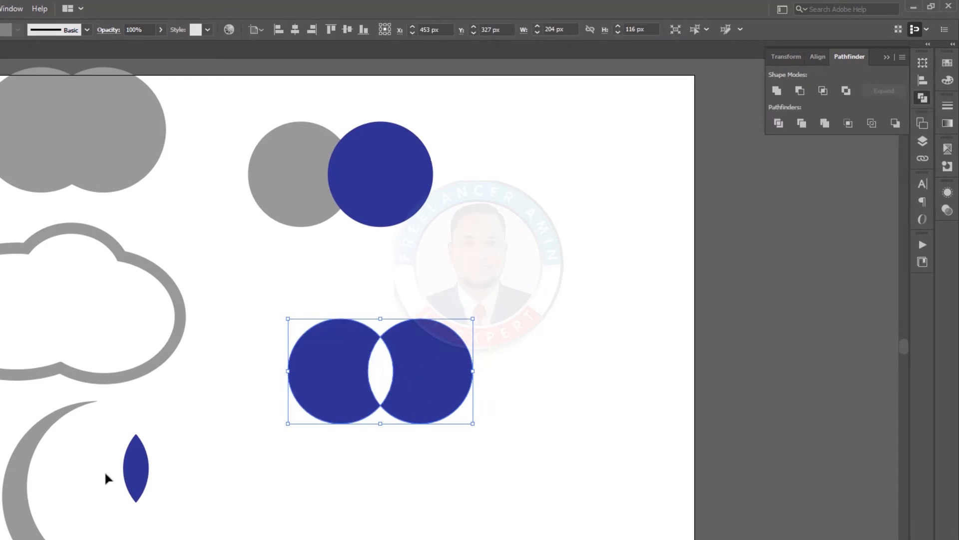
mouse_move(136, 470)
mouse_down()
mouse_move(132, 499)
mouse_move(131, 445)
mouse_move(132, 483)
mouse_up()
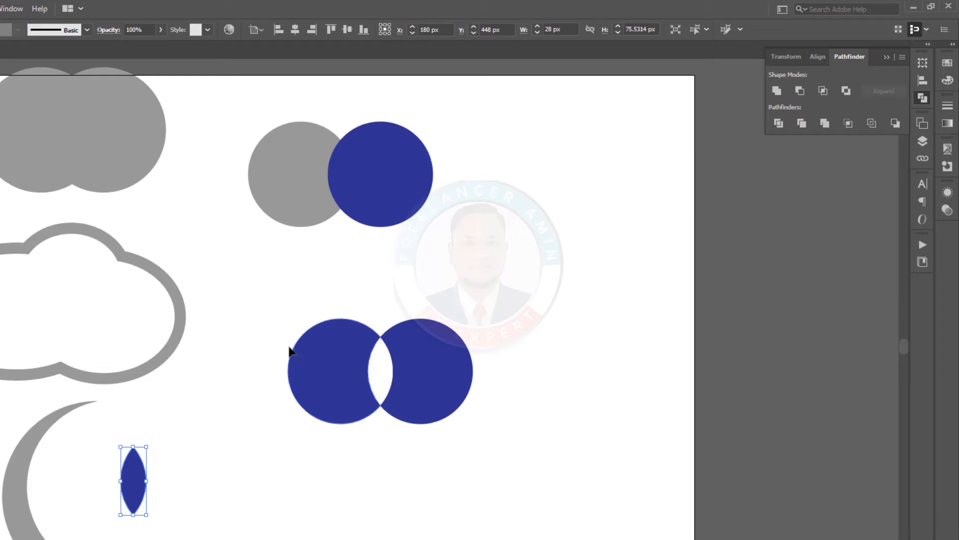
drag(268, 332, 424, 423)
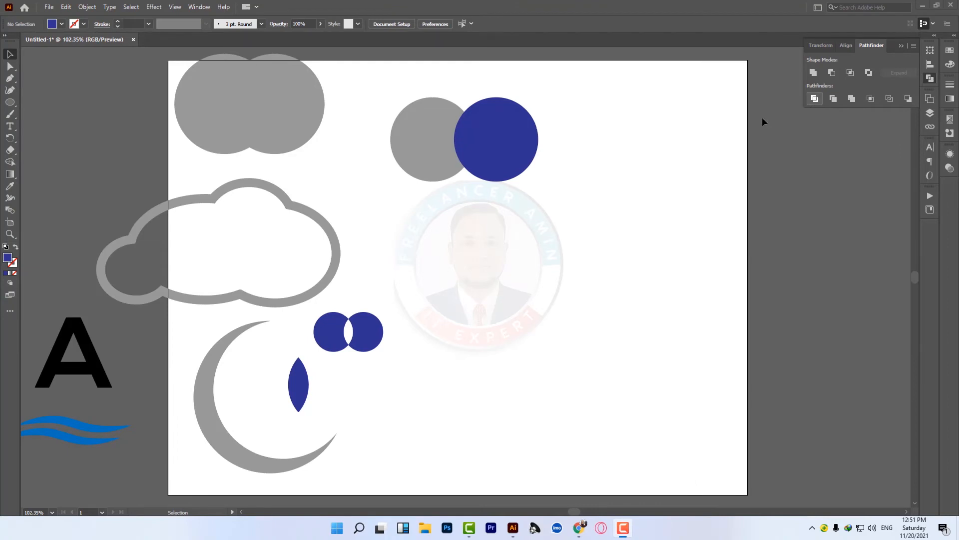
Split a duplicate of the grey and blue circle pair into separate ungrouped pieces with Pathfinder Divide
drag(360, 111, 616, 199)
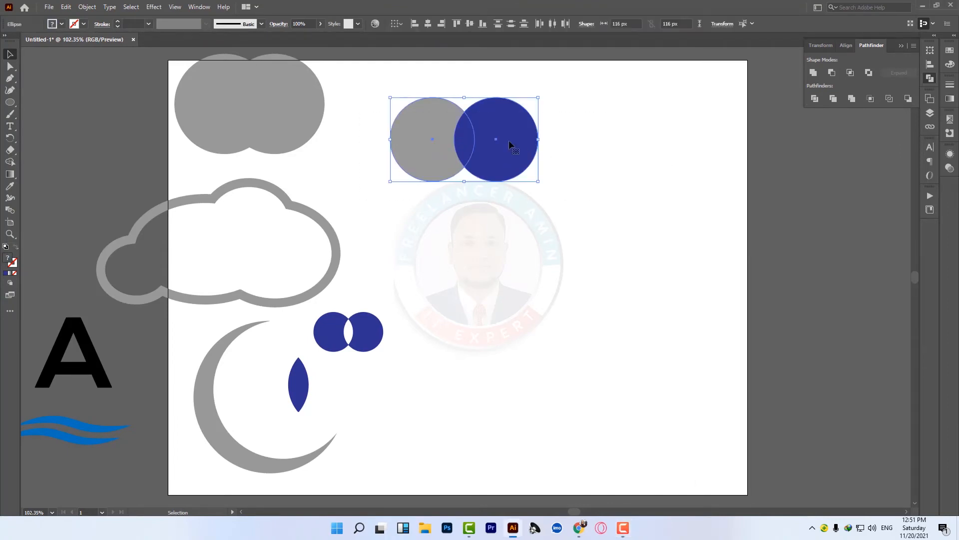
drag(509, 140, 569, 296)
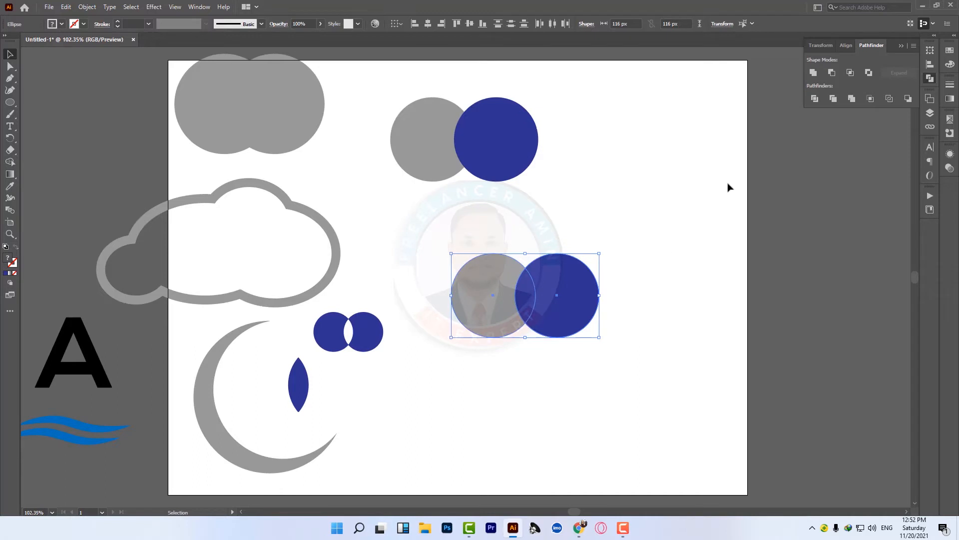
click(815, 100)
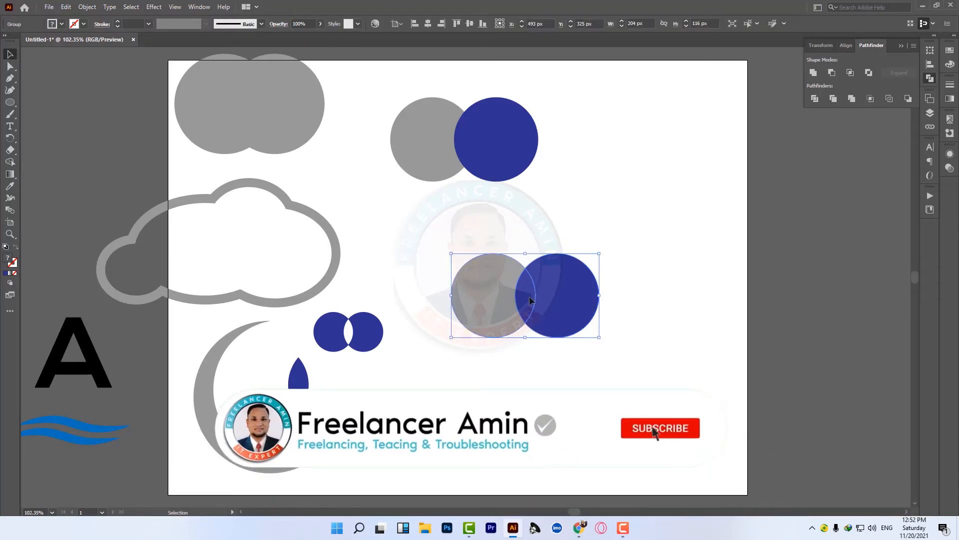
right_click(531, 338)
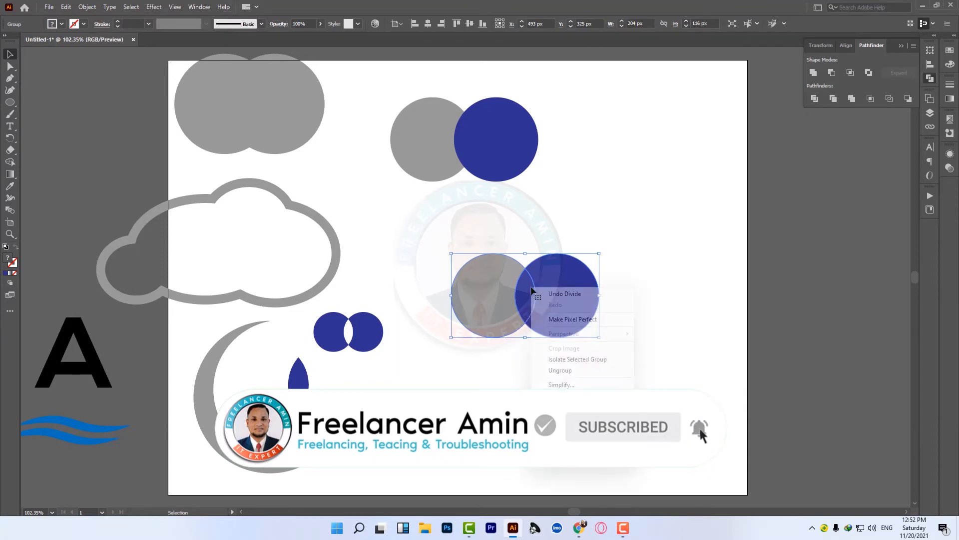
click(565, 370)
click(667, 333)
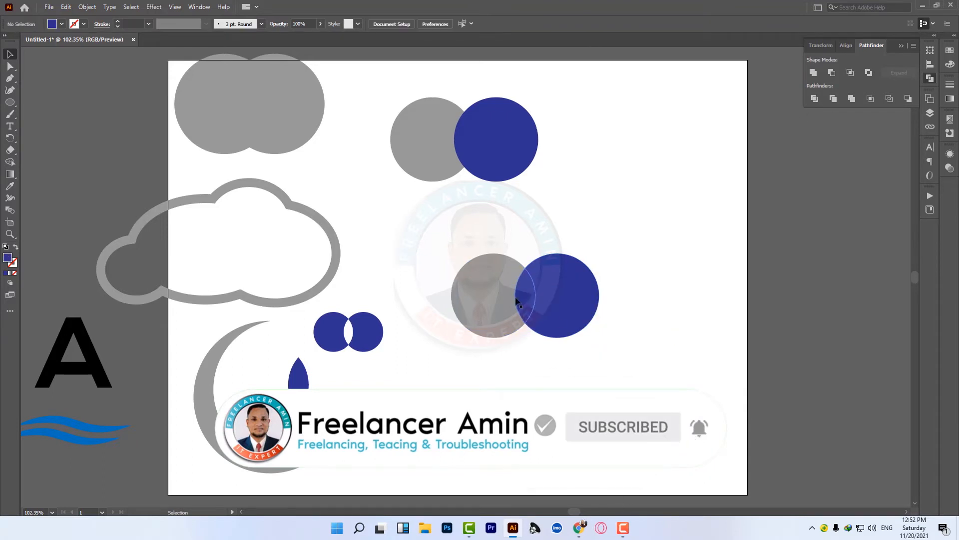
Pull the three divided pieces apart to show the cuts and undo the moves
drag(572, 304, 690, 210)
drag(527, 297, 655, 331)
drag(499, 306, 433, 258)
key(ctrl+z)
key(ctrl+z)
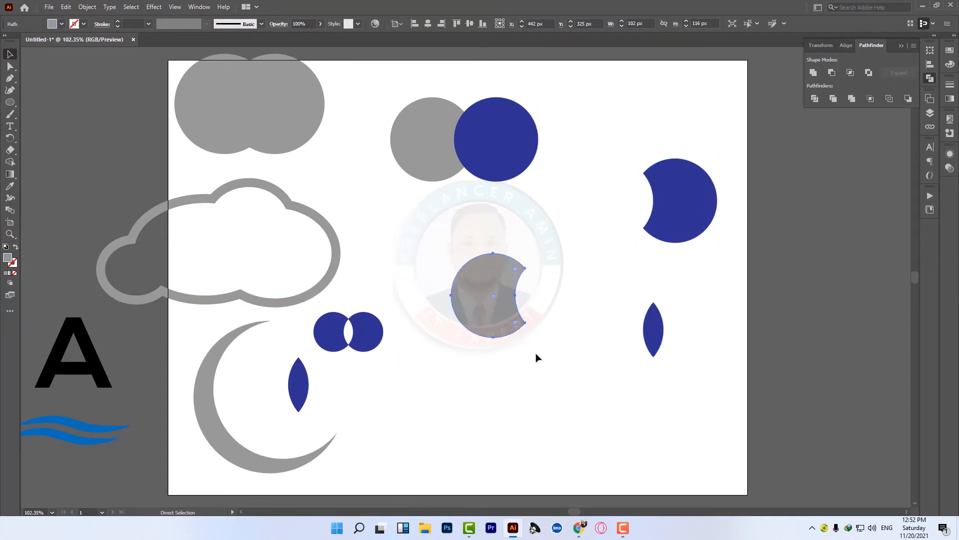
key(ctrl+z)
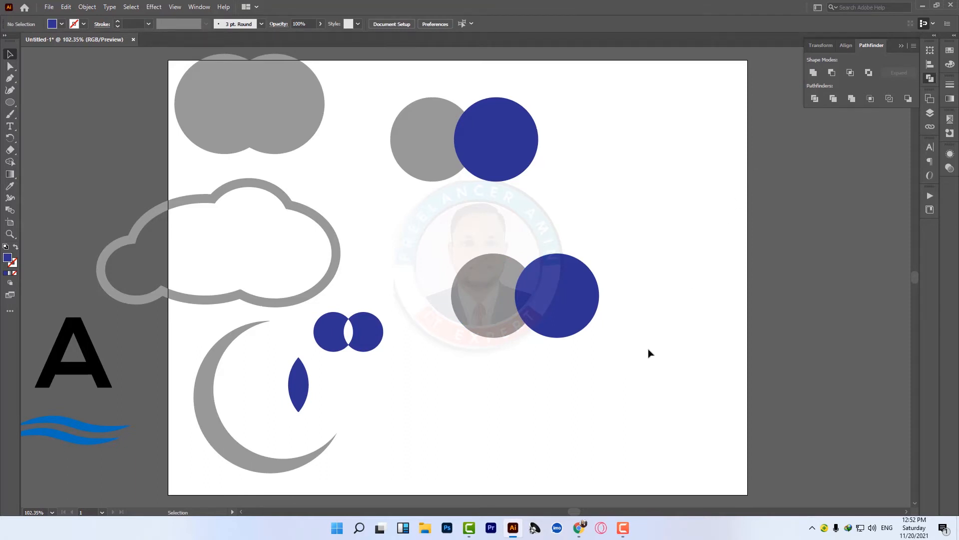
Overlay a copy of the divided circles 50 px lower, apply Pathfinder Divide to all of them and ungroup the pieces
drag(649, 353, 449, 260)
drag(492, 305, 493, 343)
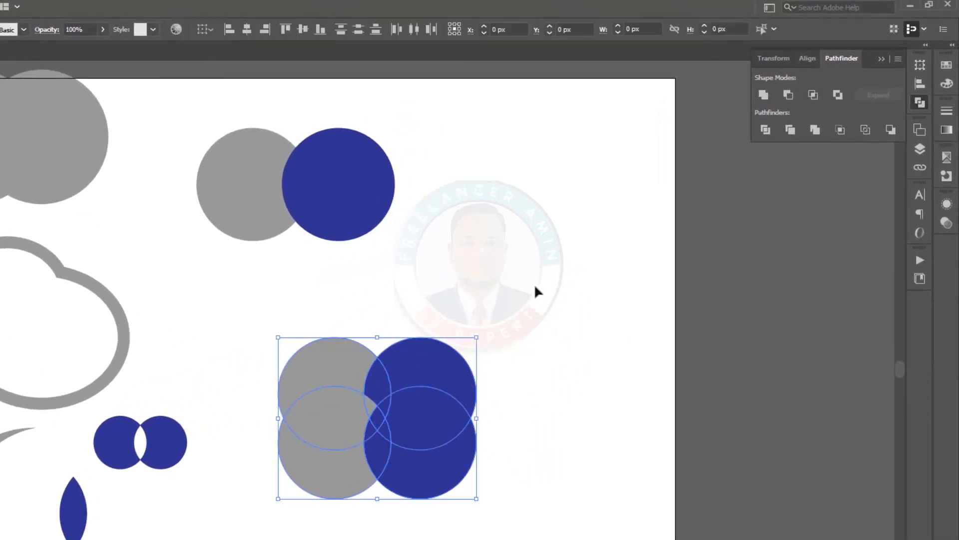
click(766, 130)
right_click(534, 325)
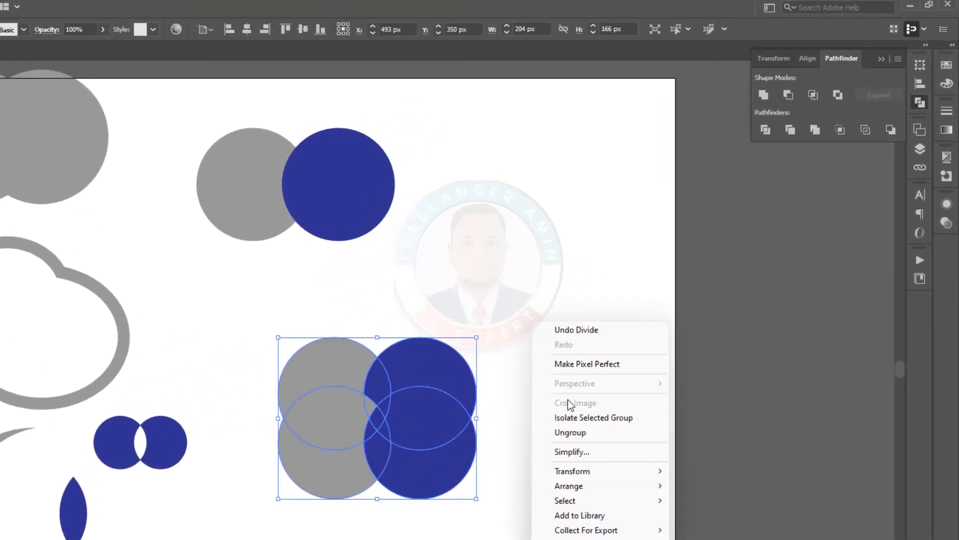
click(579, 433)
click(520, 390)
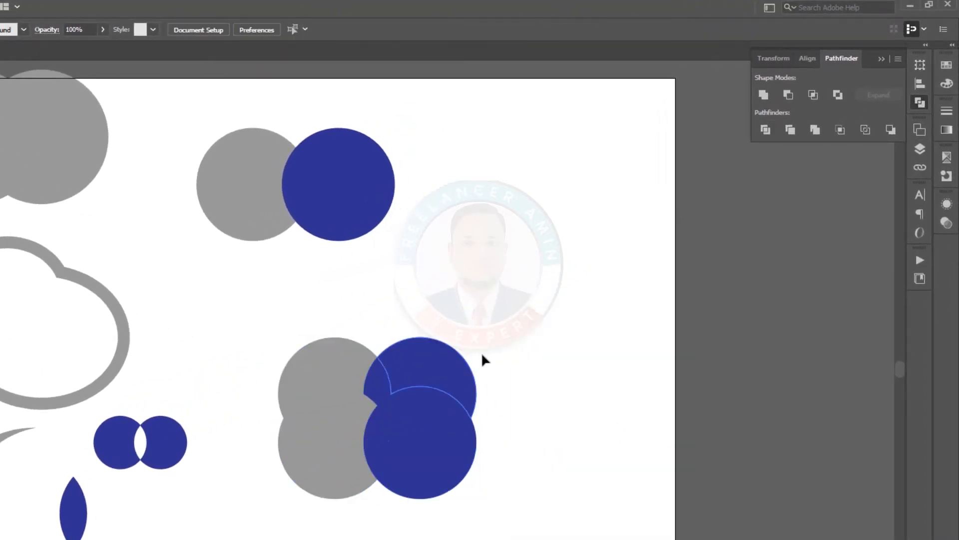
Move the four outer crescent pieces away from the divided circles to isolate the four-petal centre
drag(464, 362, 630, 297)
drag(332, 466, 286, 534)
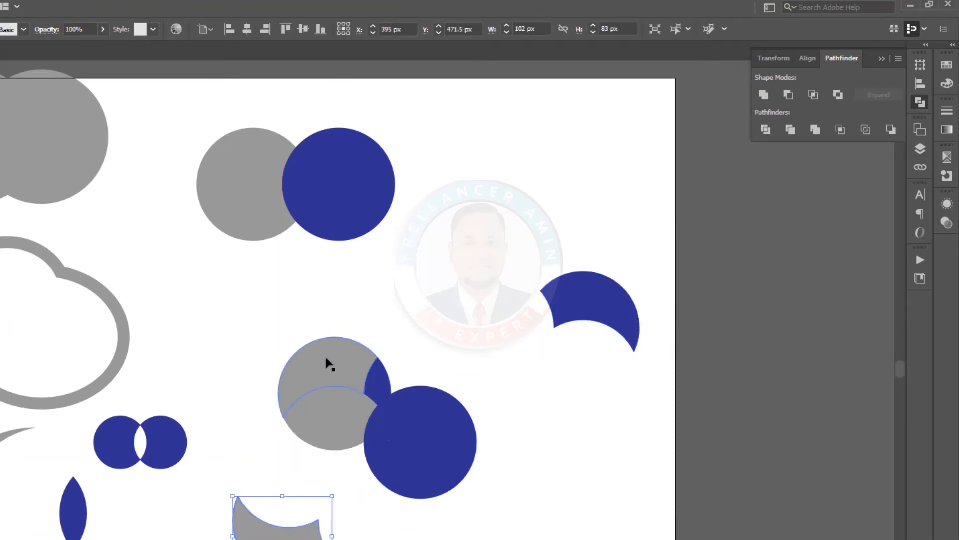
drag(328, 363, 408, 249)
drag(439, 484, 725, 527)
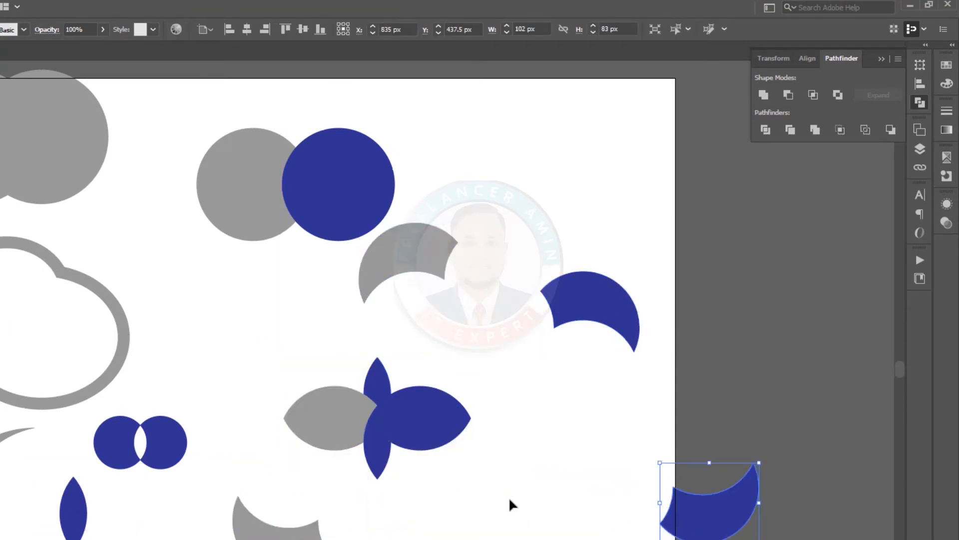
Place a copy of the four-petal shape beneath the original circle pair and apply Pathfinder Divide to it
drag(535, 471, 293, 354)
mouse_move(475, 420)
mouse_down()
mouse_move(772, 337)
mouse_move(477, 433)
mouse_up()
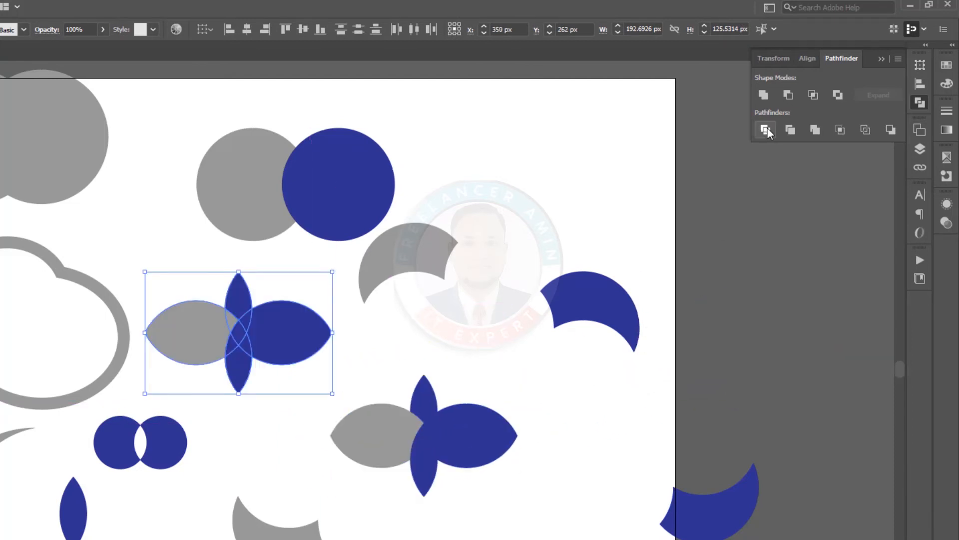
click(766, 131)
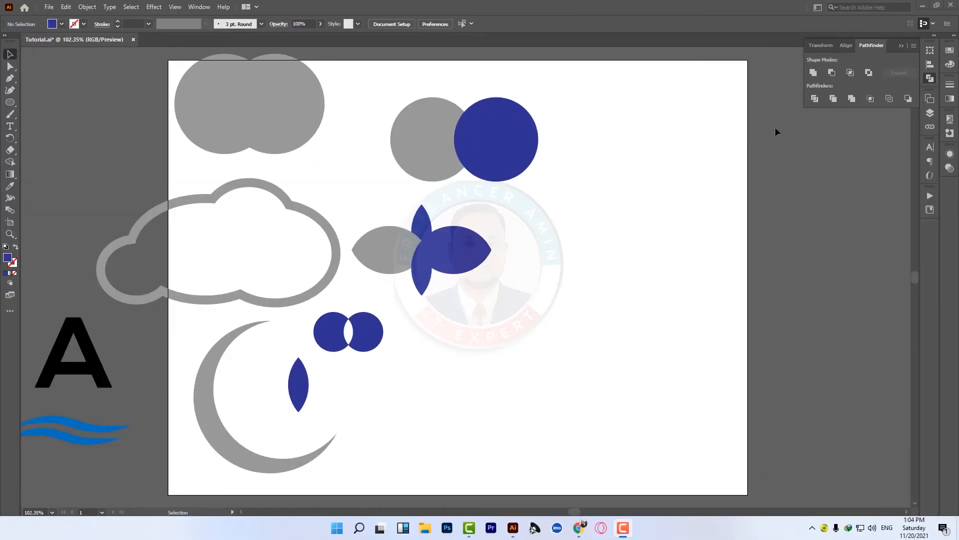
Duplicate the grey and blue circle pair beside the petal shape and overlap it with a third 116 px circle filled teal
click(602, 162)
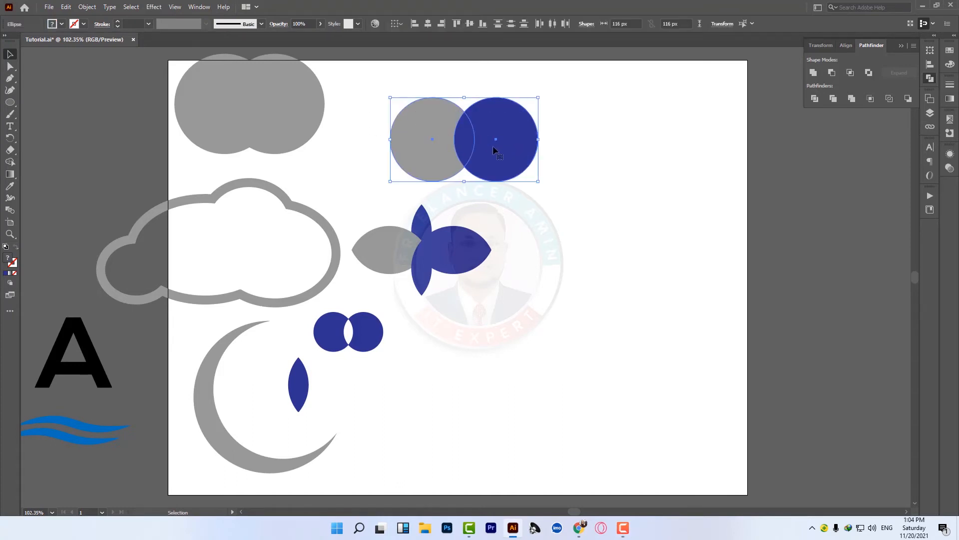
drag(495, 149, 599, 357)
click(647, 322)
click(61, 24)
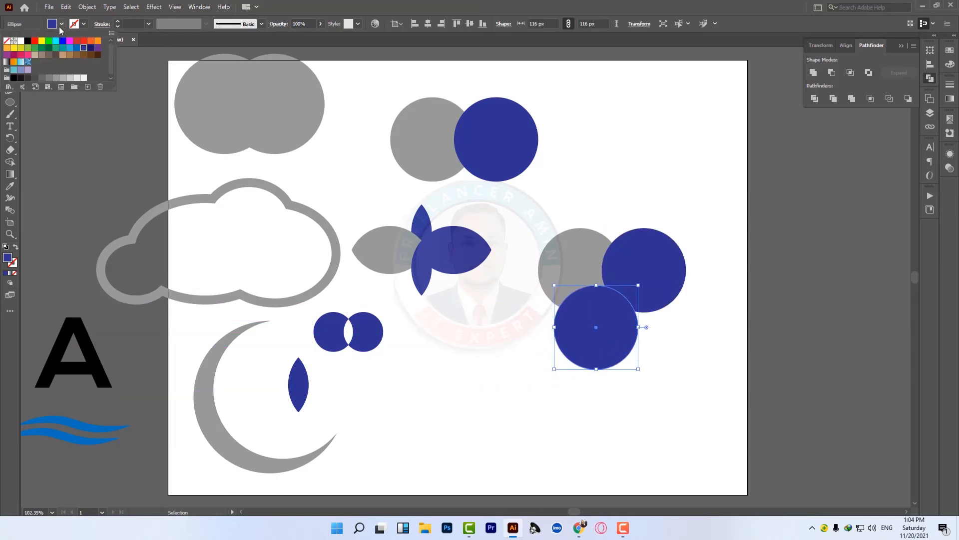
click(83, 48)
Apply Pathfinder Trim to the three overlapping grey, blue and teal circles and ungroup the result
drag(689, 353, 559, 200)
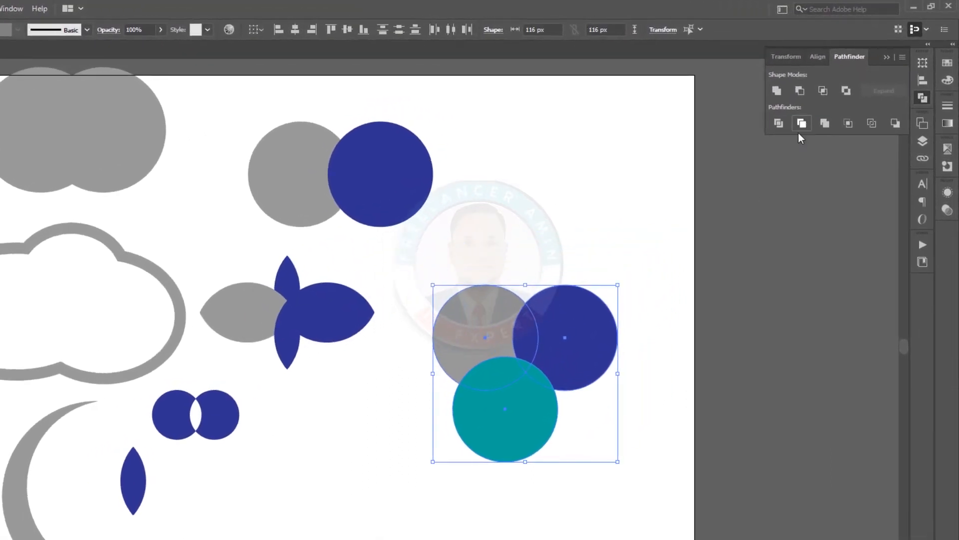
click(834, 98)
right_click(668, 159)
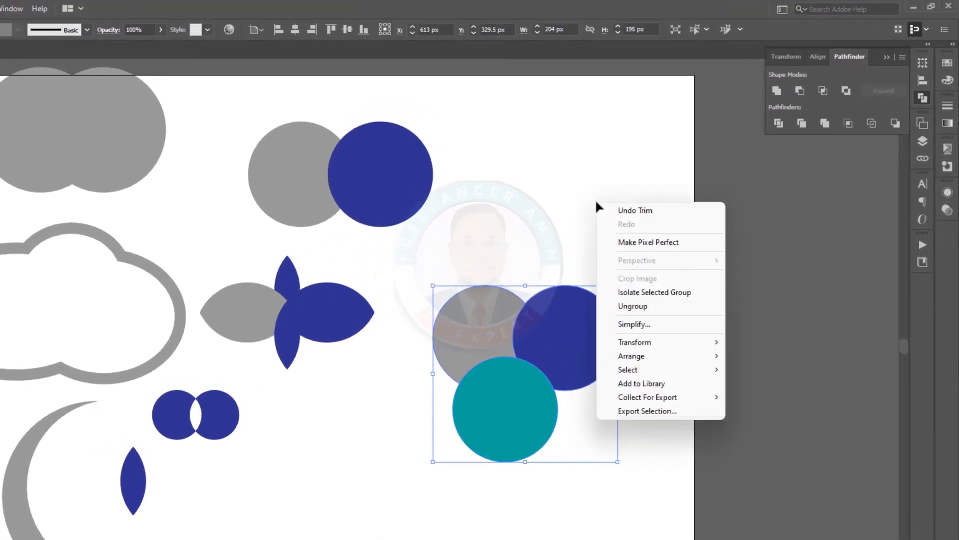
click(664, 305)
click(640, 290)
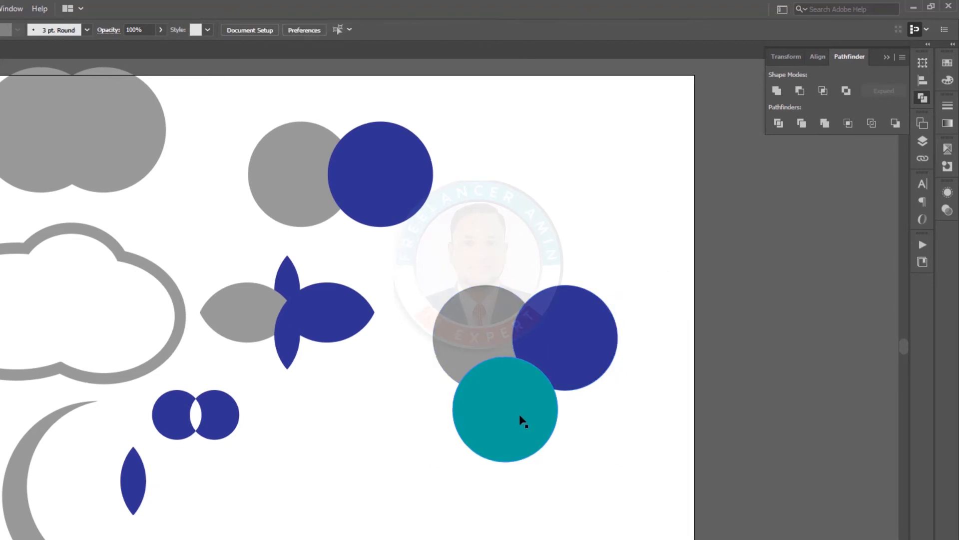
Pull the trimmed grey, blue and teal pieces apart to show the cuts and undo the moves
drag(501, 413, 475, 476)
drag(575, 353, 651, 317)
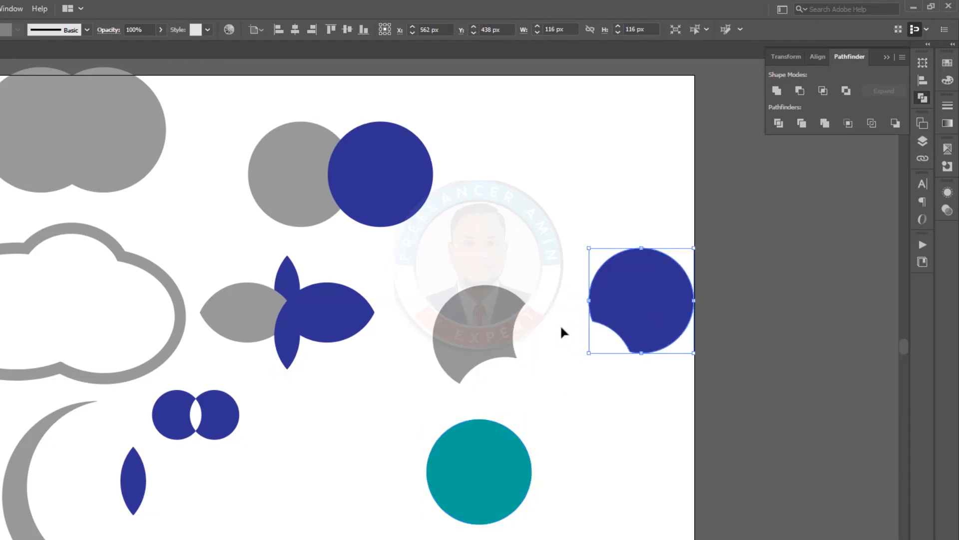
drag(490, 331, 495, 334)
key(ctrl+z)
key(ctrl+z)
key(ctrl+z)
key(ctrl+z)
key(ctrl+z)
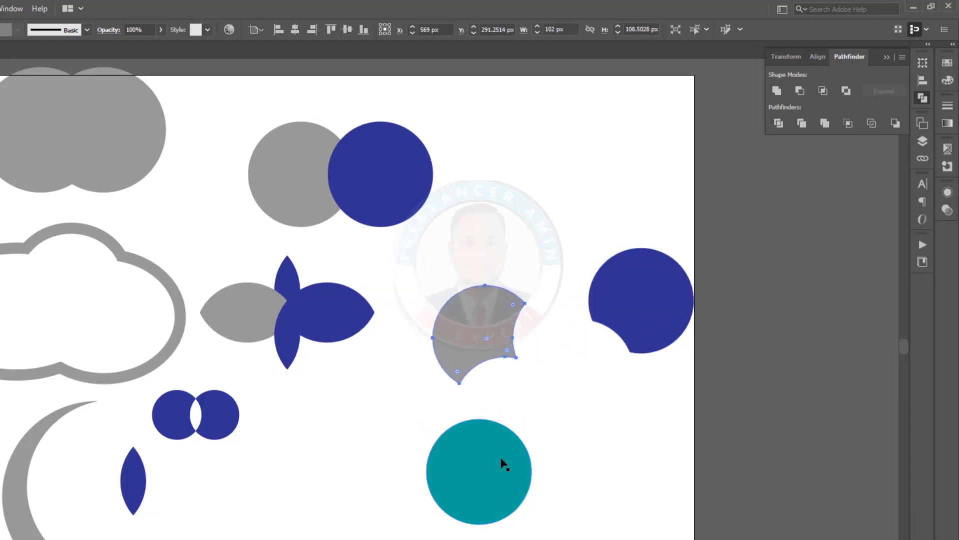
click(631, 456)
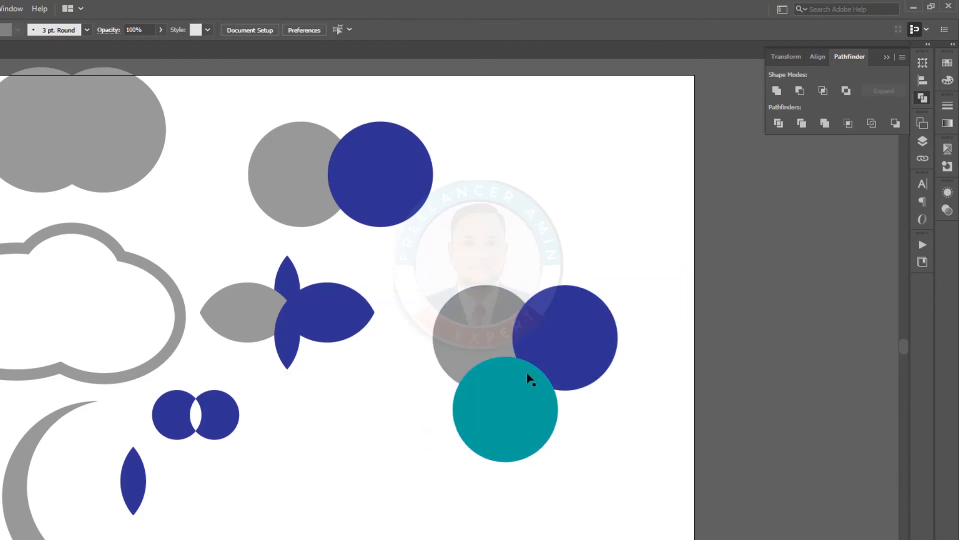
Examine the outlines of the trimmed grey, blue and teal pieces by selecting them individually
click(479, 328)
click(588, 338)
click(583, 424)
click(537, 444)
click(463, 321)
click(565, 327)
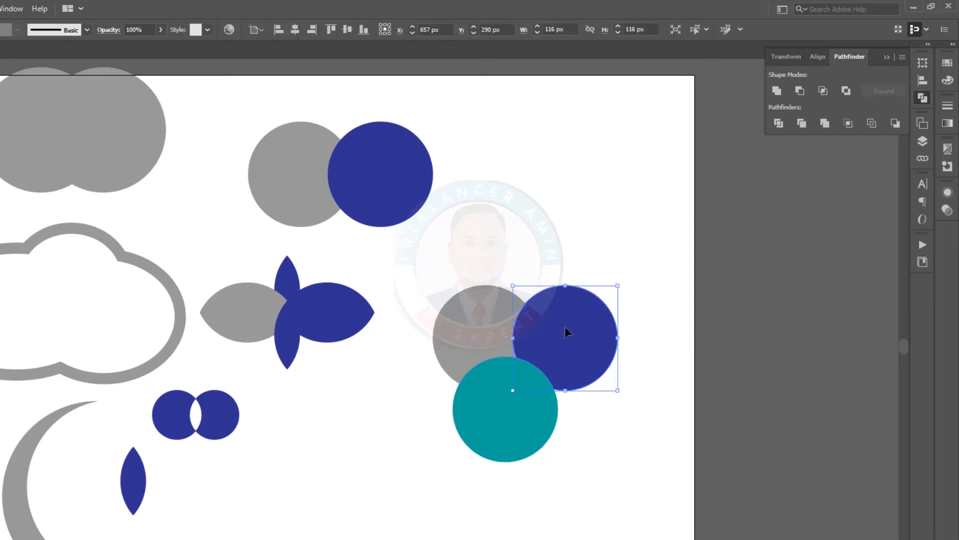
click(579, 421)
click(502, 425)
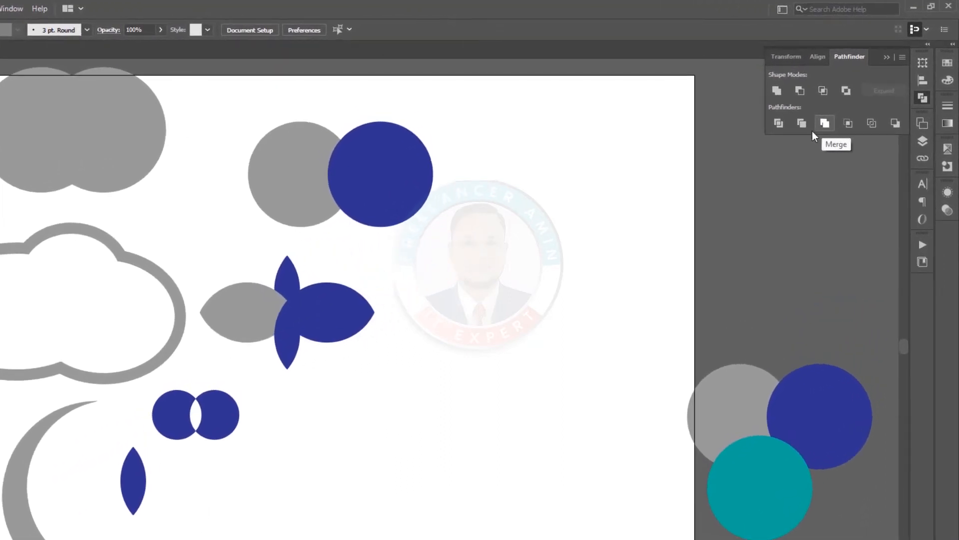
Duplicate the grey and blue circle pair into the empty space below it and apply Pathfinder Merge to the copy
drag(504, 214, 205, 161)
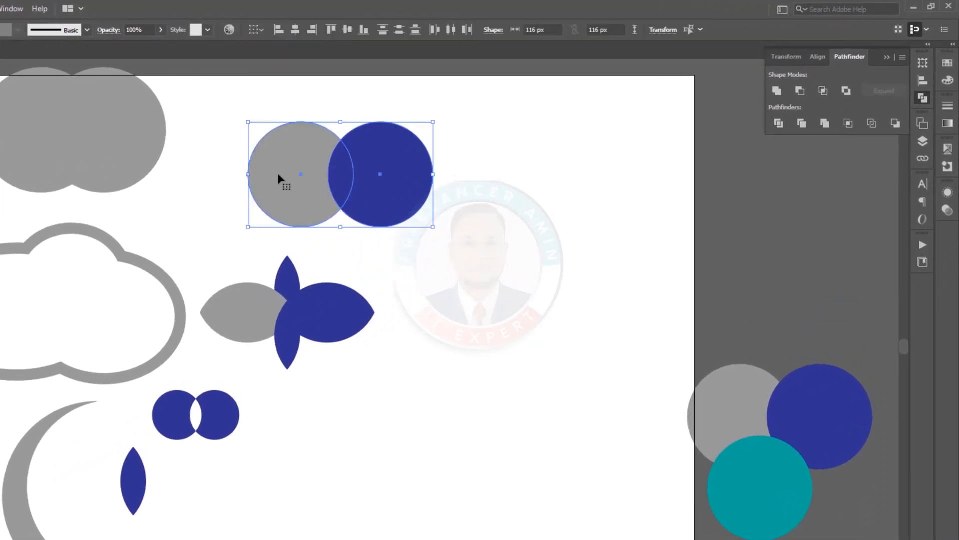
drag(291, 177, 423, 423)
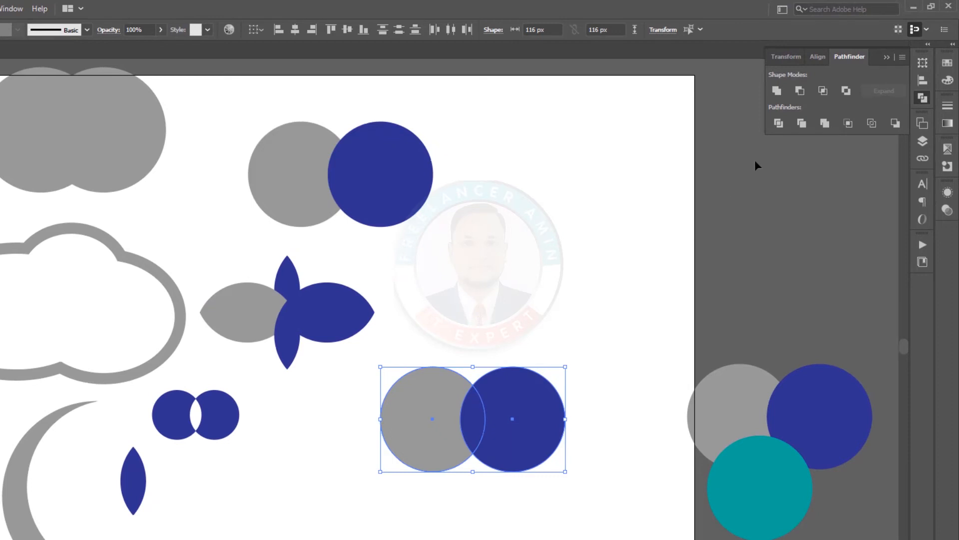
click(822, 125)
click(558, 294)
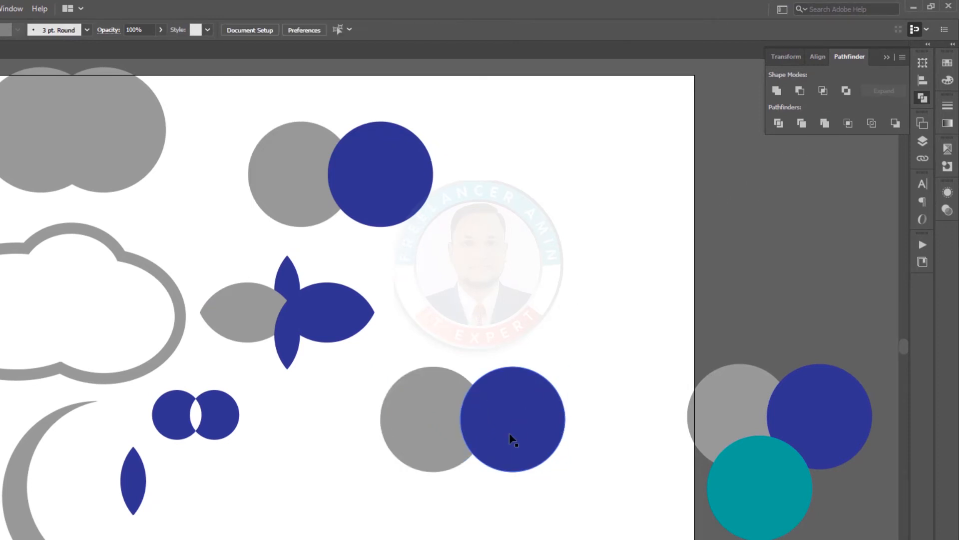
Reposition the merged grey and blue pair on the artboard and move the united grey double-circle shape fully inside the artboard
drag(504, 444, 523, 412)
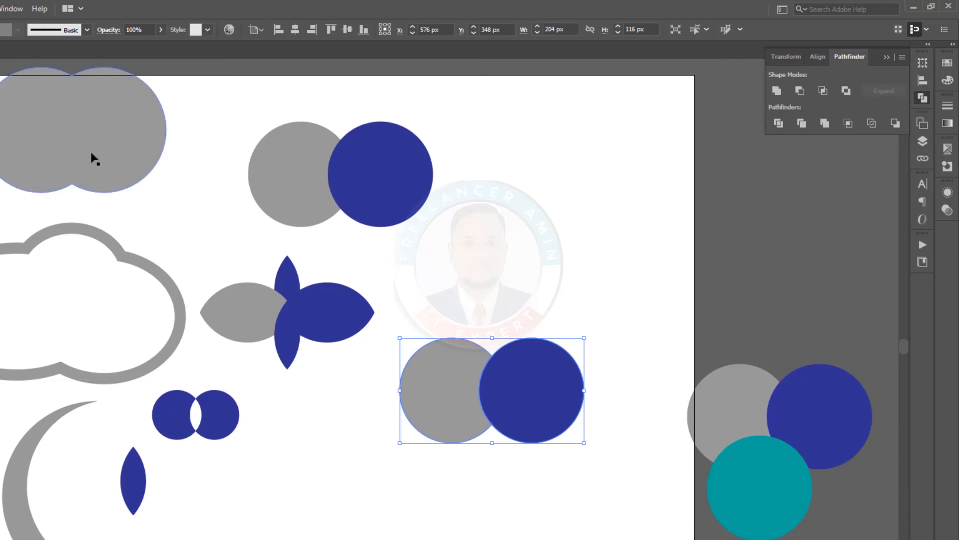
drag(90, 157, 114, 171)
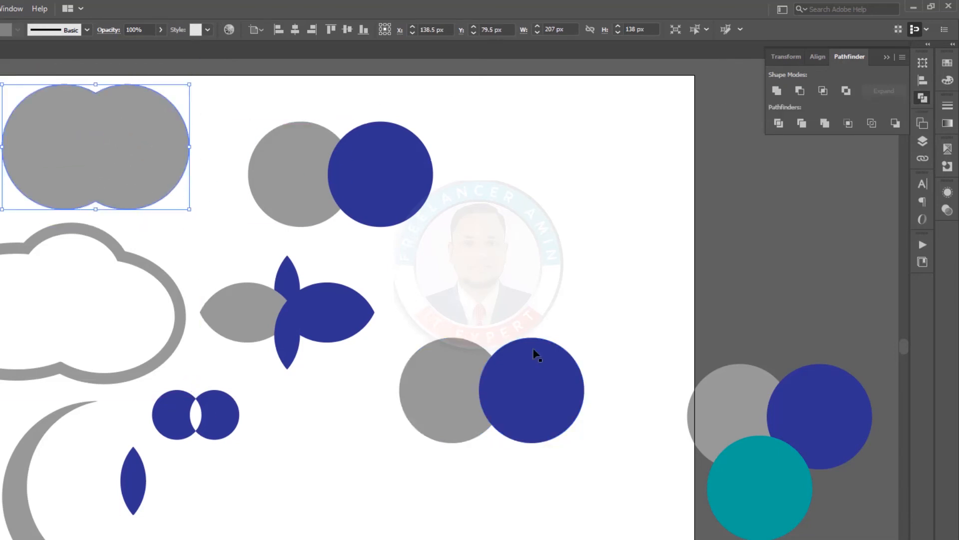
click(533, 393)
drag(532, 393, 551, 372)
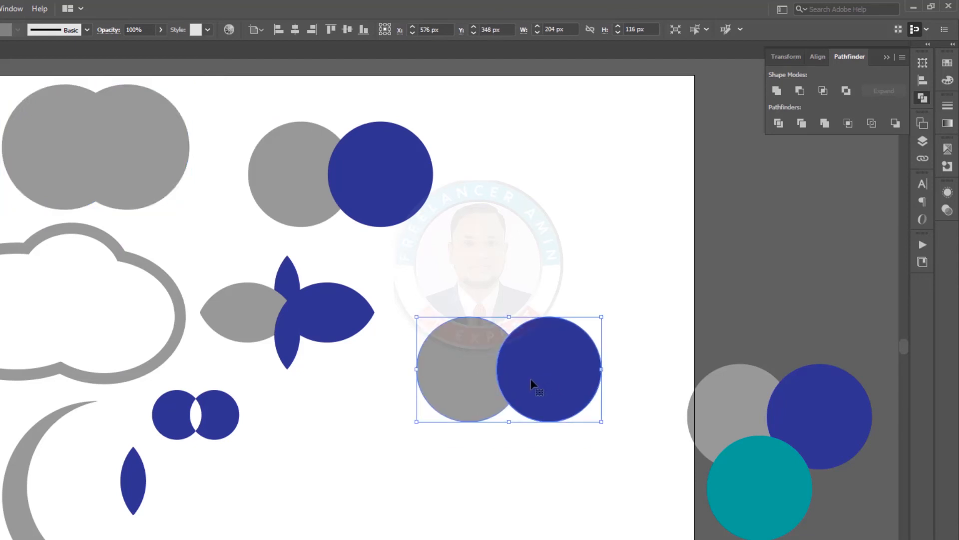
click(509, 478)
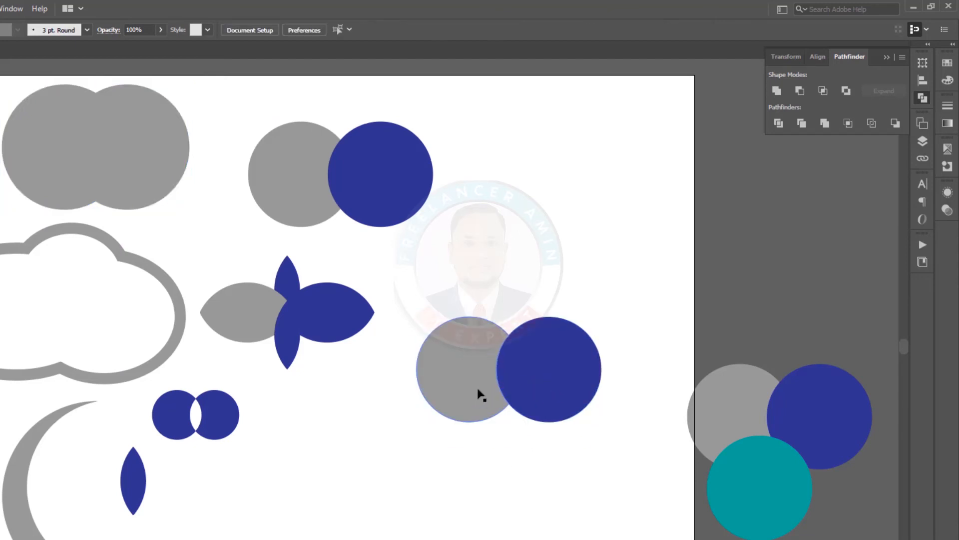
Ungroup the merged grey and blue pair, pull the two pieces apart to show the cut, and undo the moves
drag(555, 384, 602, 354)
right_click(546, 385)
click(563, 487)
drag(469, 402, 418, 453)
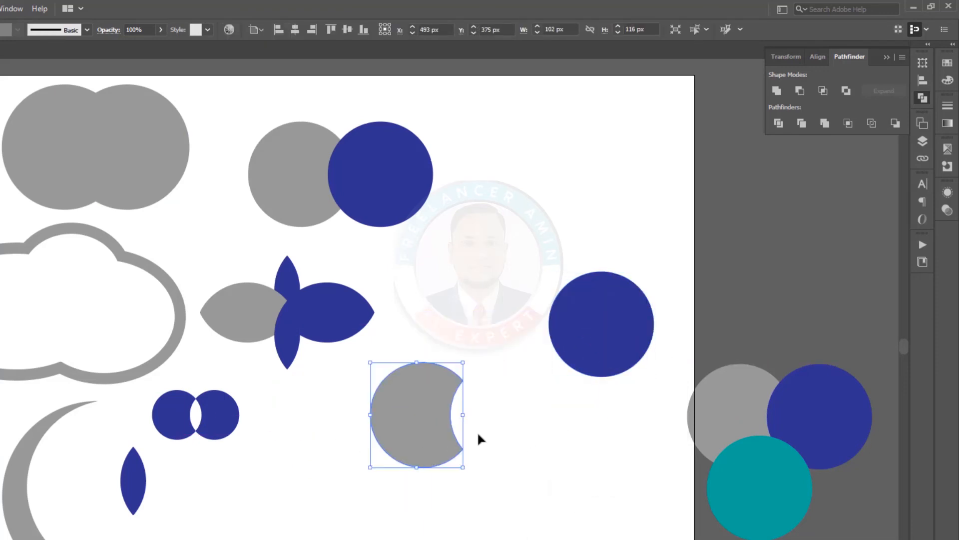
key(ctrl+z)
key(ctrl+z)
Move both merged grey and blue pieces off the artboard, above the grey, blue and teal circle trio
click(593, 450)
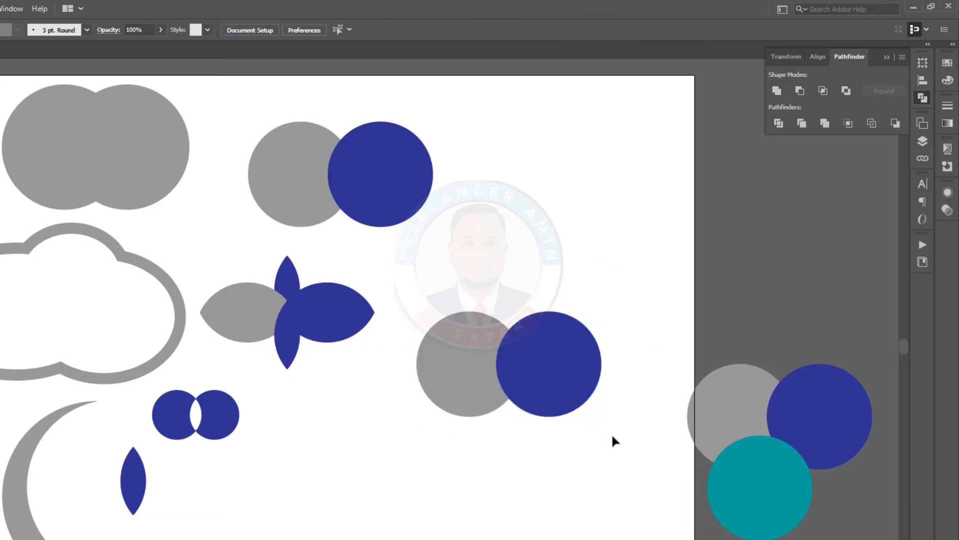
drag(612, 432, 490, 334)
drag(528, 375, 806, 289)
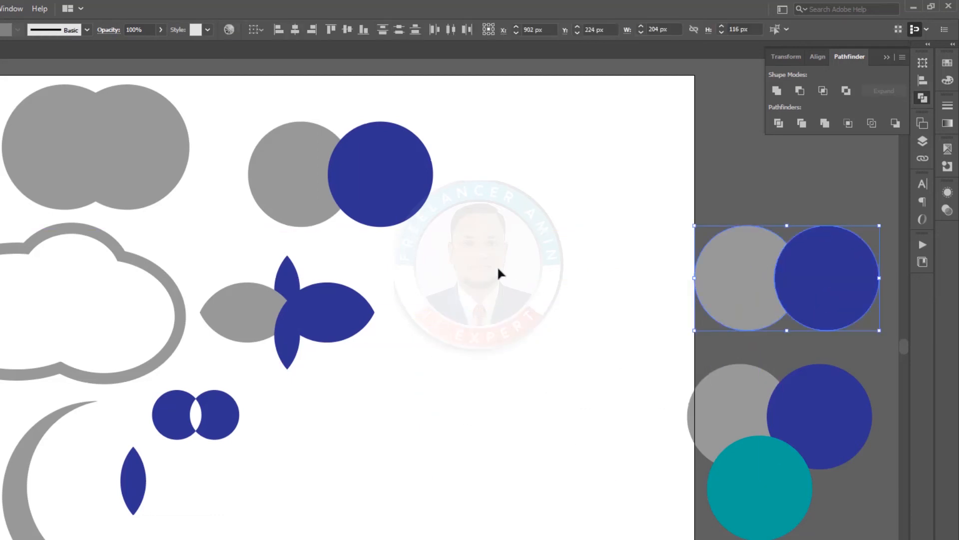
Duplicate the original grey and blue circle pair below it and apply Pathfinder Crop to the copy
click(296, 160)
drag(295, 161, 422, 382)
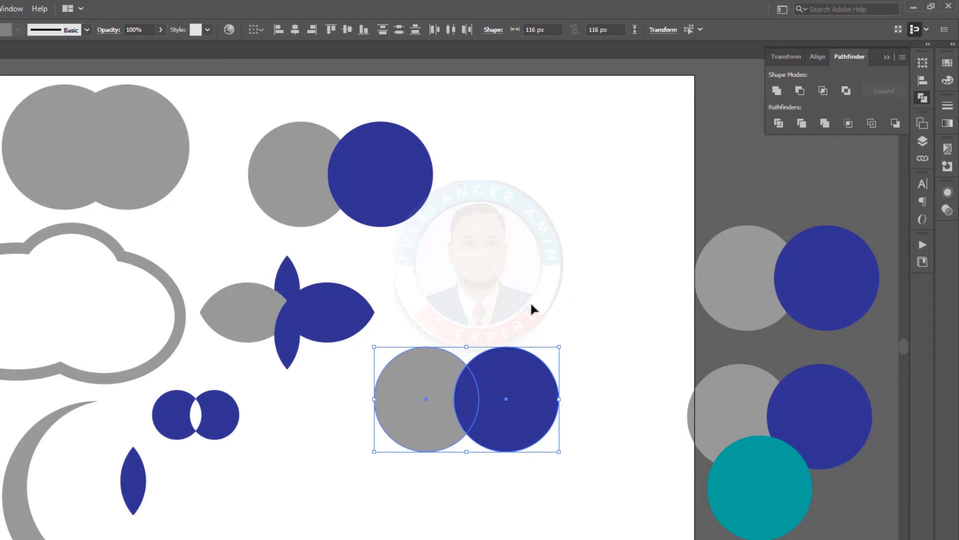
click(848, 124)
click(502, 384)
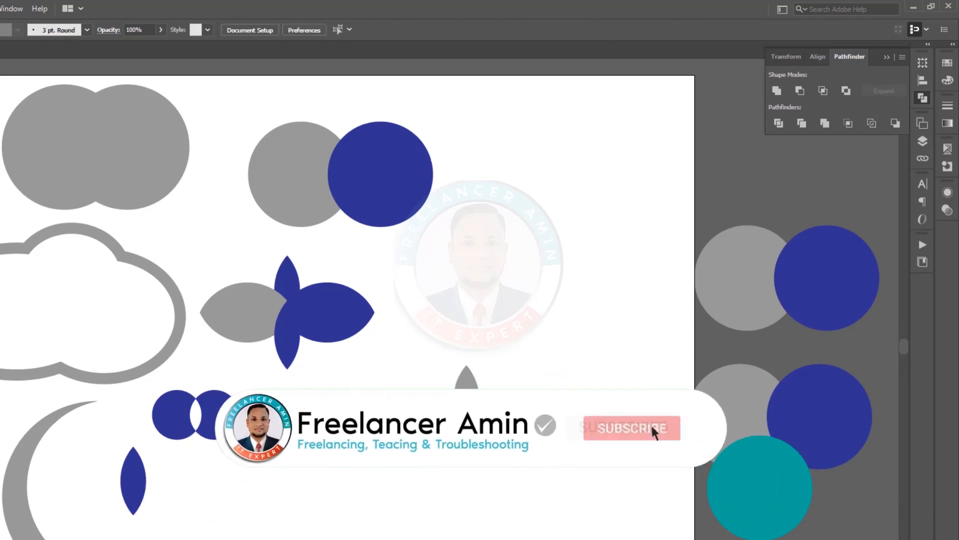
Ungroup the cropped result, pull the unfilled crescent and grey lens apart, and undo the moves
click(468, 405)
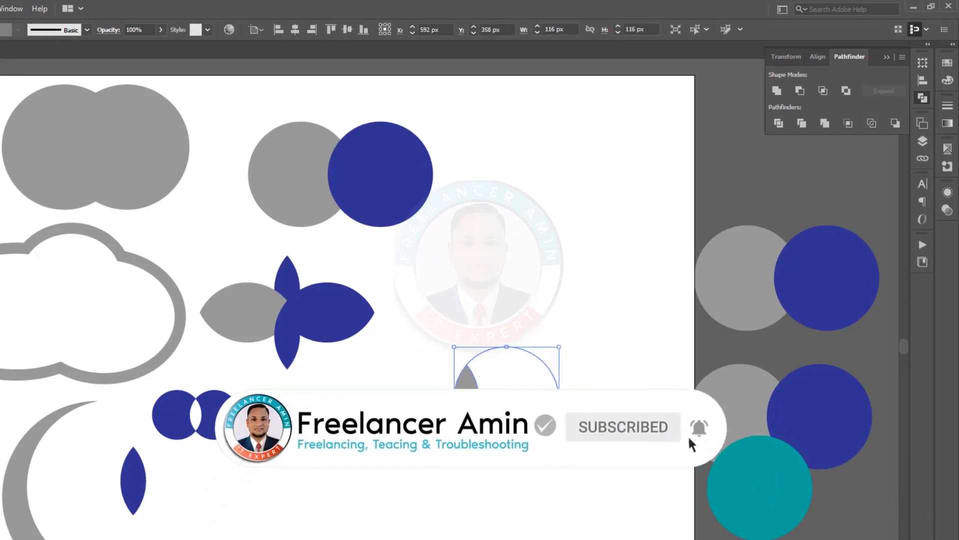
right_click(528, 409)
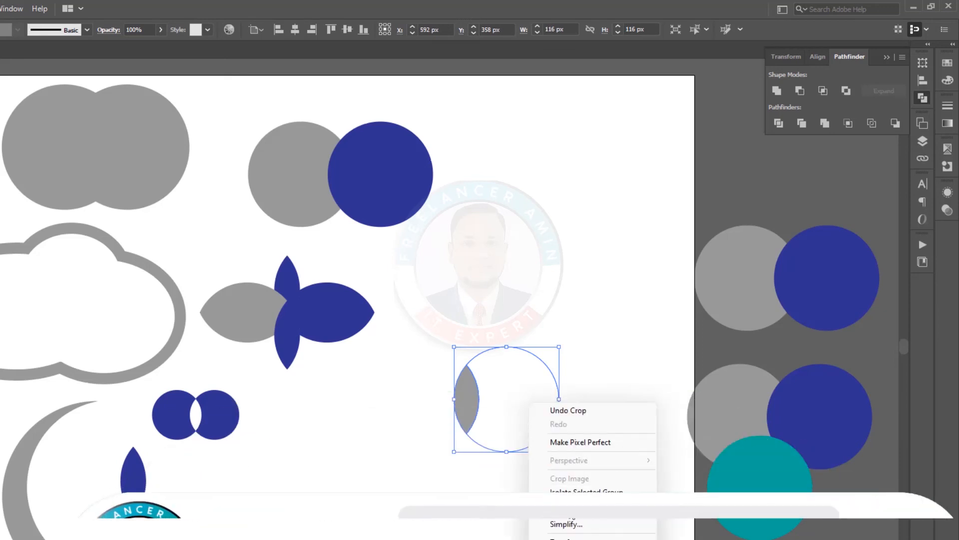
click(568, 506)
click(532, 447)
drag(508, 451, 572, 341)
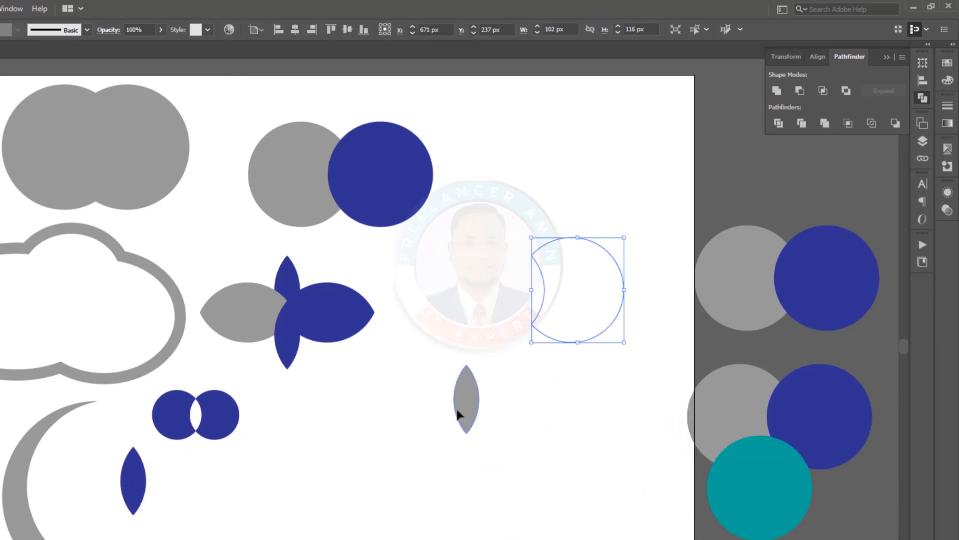
drag(457, 408, 404, 426)
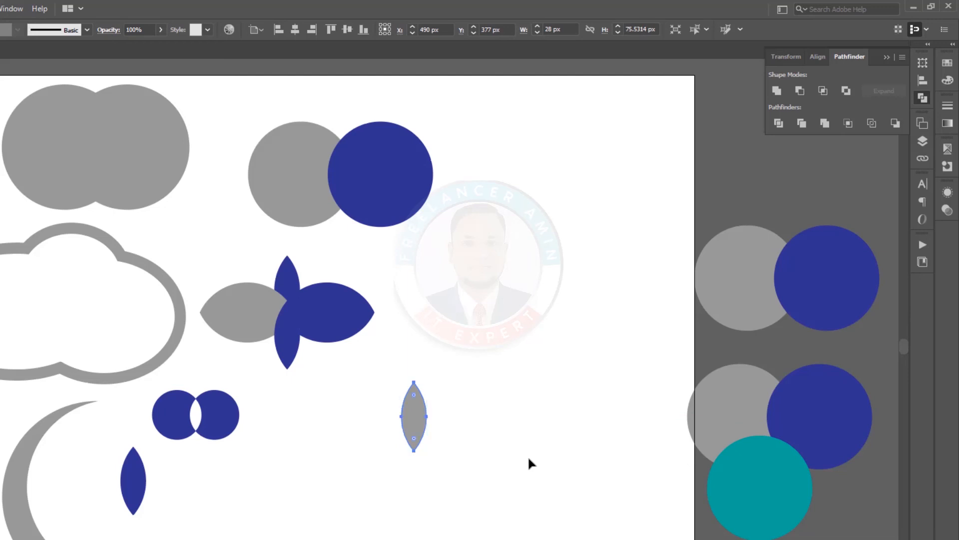
key(ctrl+z)
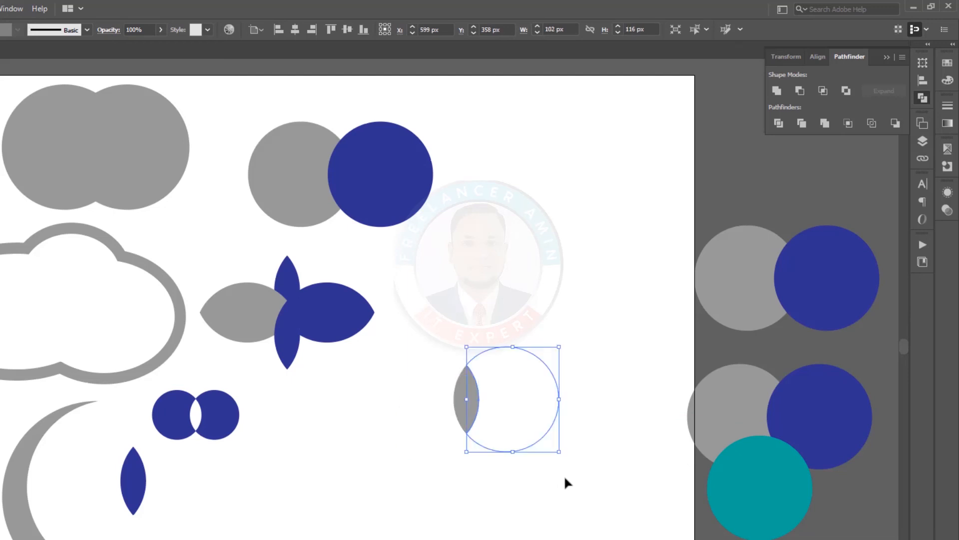
Fill the unfilled crescent of the cropped result with the blue sampled from the petal shape
key(i)
click(292, 327)
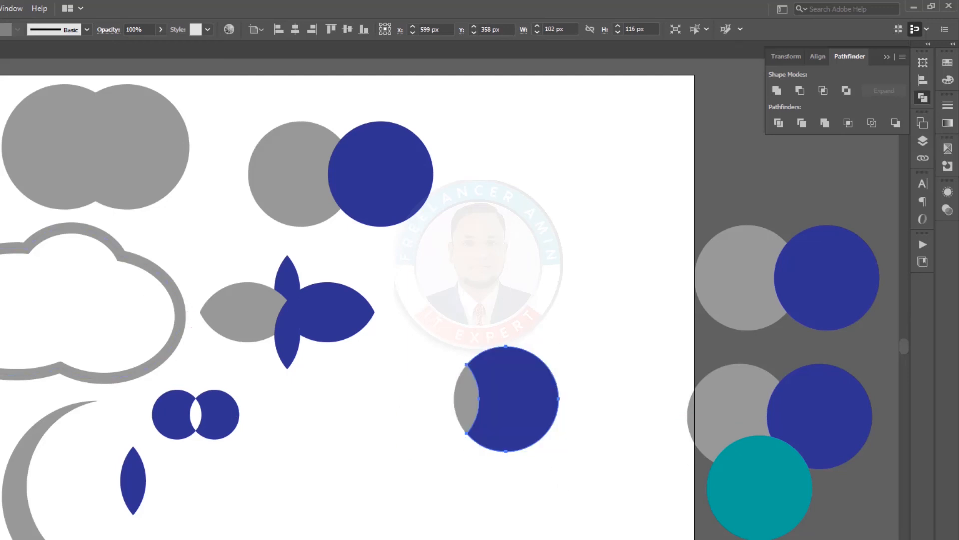
key(v)
click(675, 233)
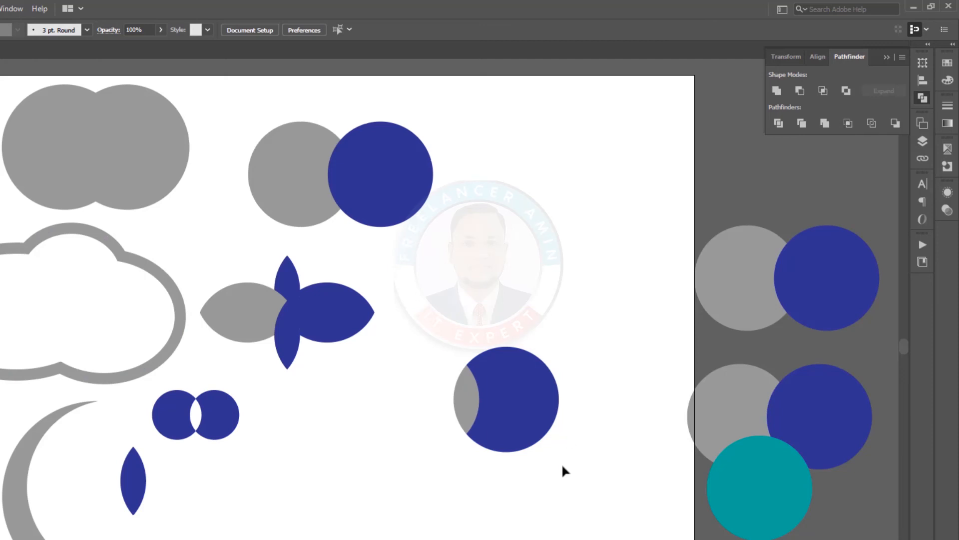
Examine the cropped grey and blue pieces against the original circle pair by selecting them together and individually
drag(562, 463, 432, 327)
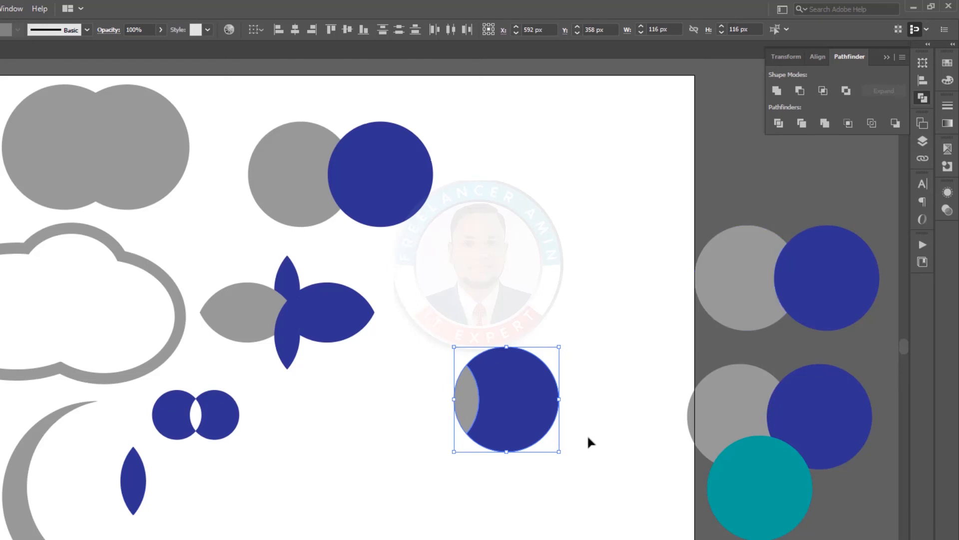
drag(406, 337, 380, 497)
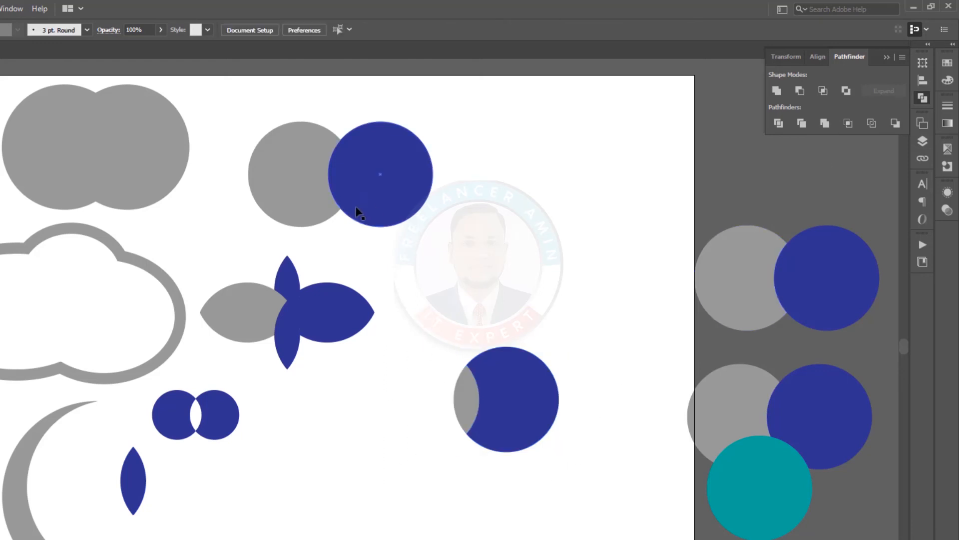
click(298, 185)
click(605, 243)
drag(602, 529, 470, 285)
click(521, 454)
click(520, 446)
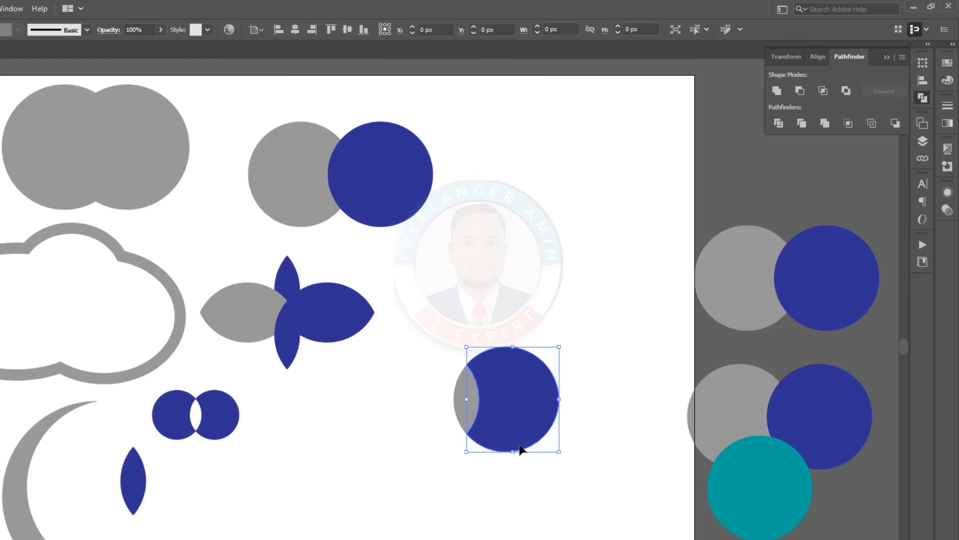
click(593, 353)
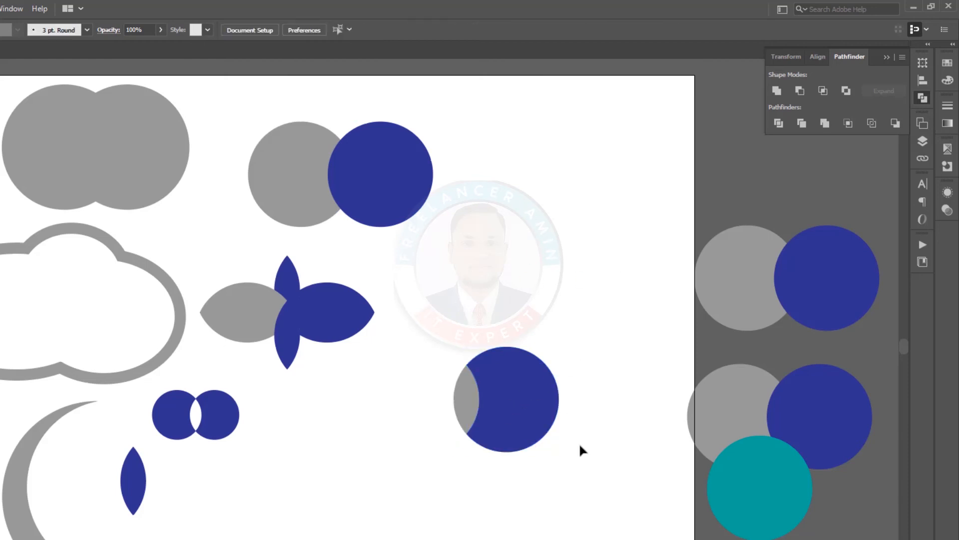
Move the cropped circle aside onto the artboard's edge, and apply Pathfinder Outline to a fresh copy of the original circle pair
drag(595, 490, 460, 349)
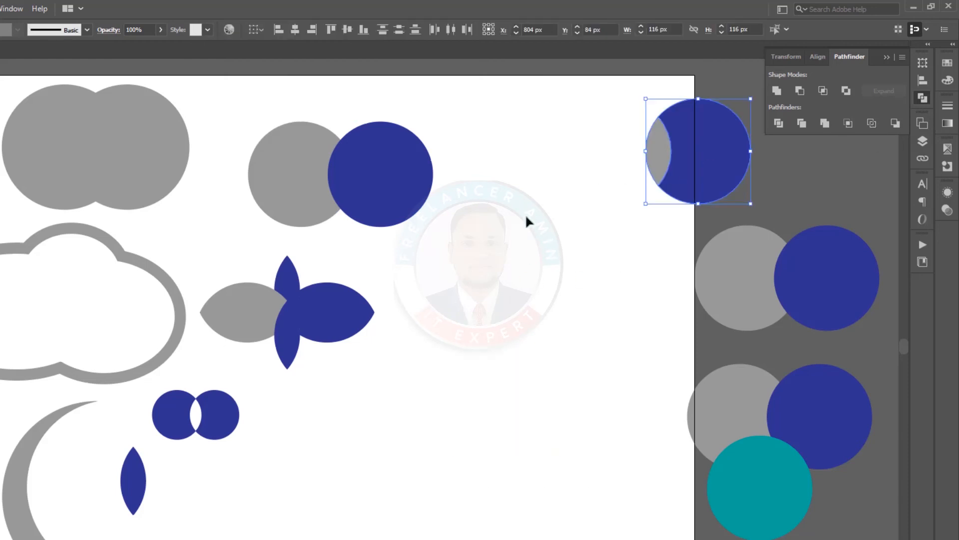
drag(525, 217, 433, 413)
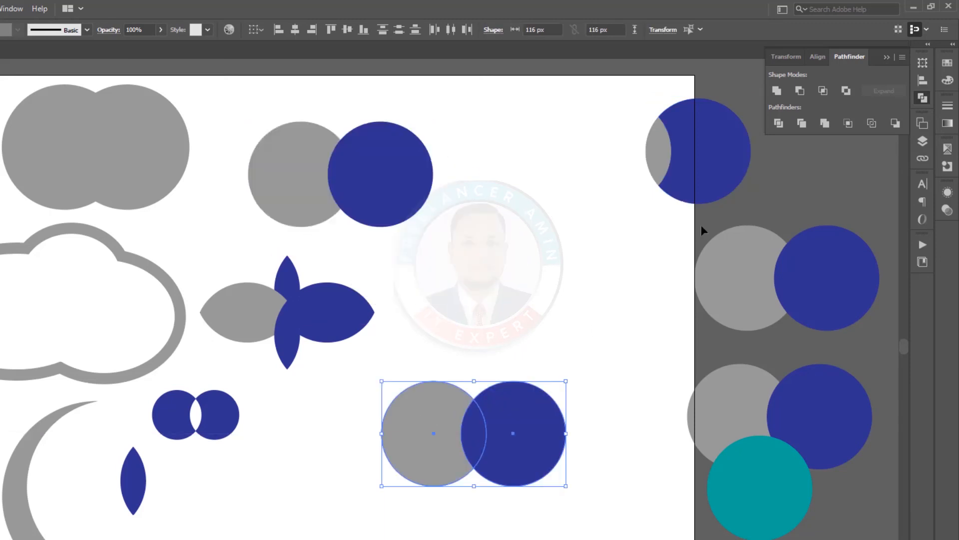
click(872, 123)
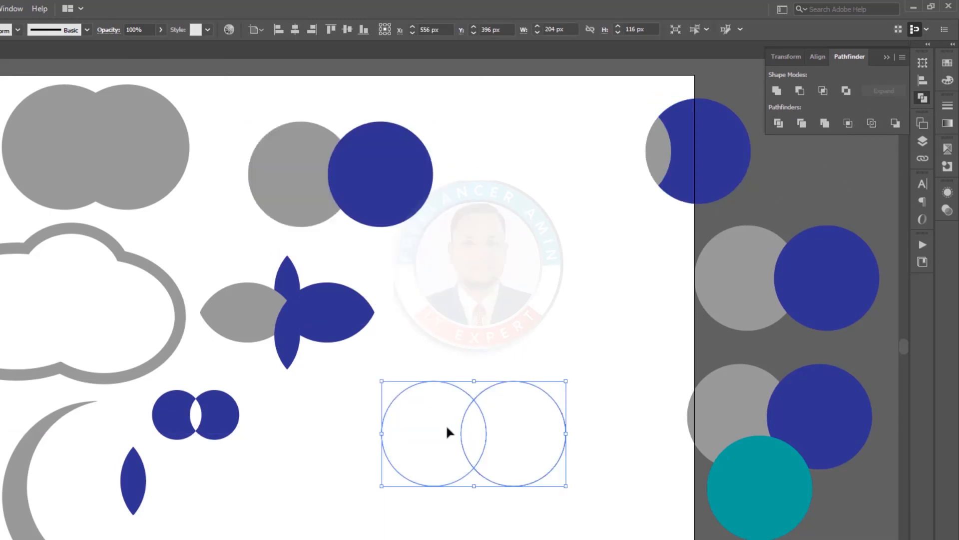
click(466, 365)
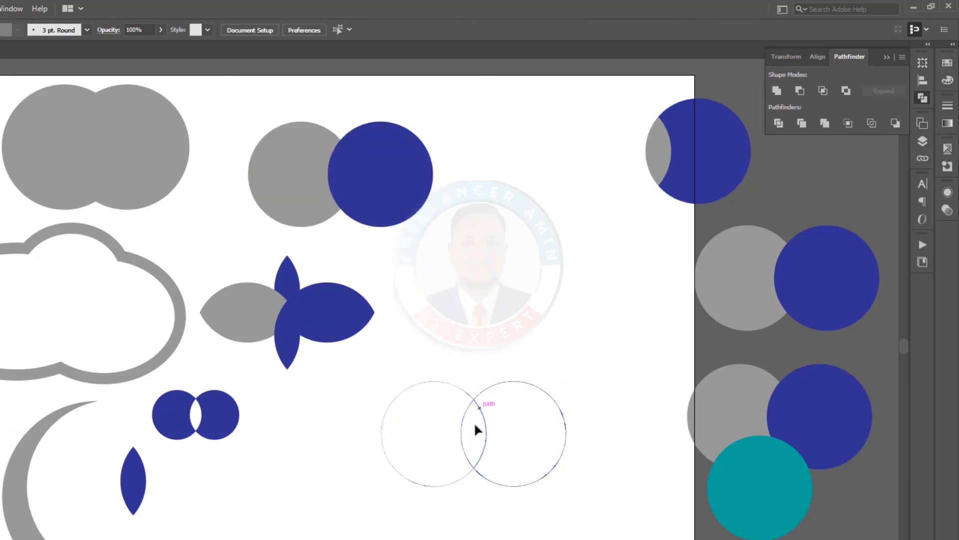
click(464, 453)
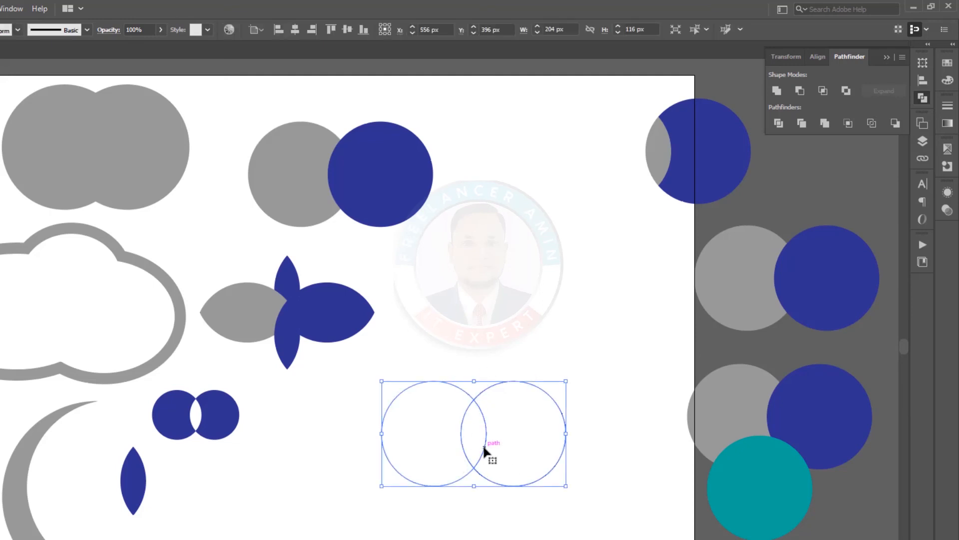
click(598, 515)
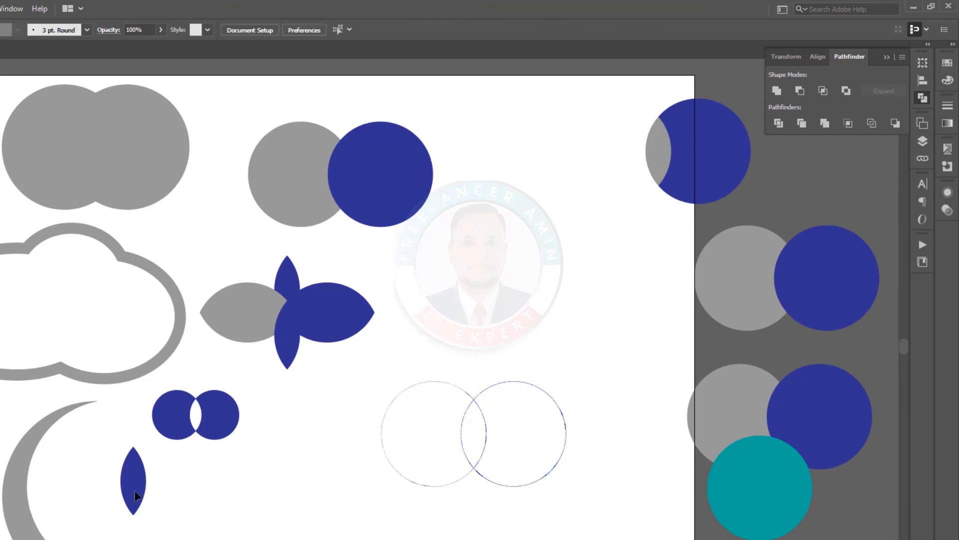
Bring the black letter A above the outlined circles, apply Pathfinder Outline to it, and undo a trial move of its outline
drag(0, 461, 571, 296)
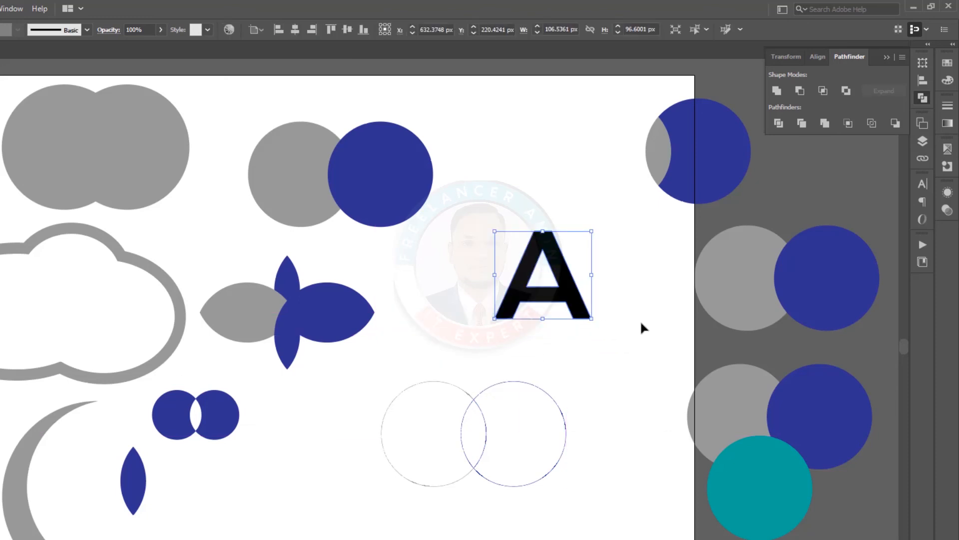
click(873, 123)
click(601, 353)
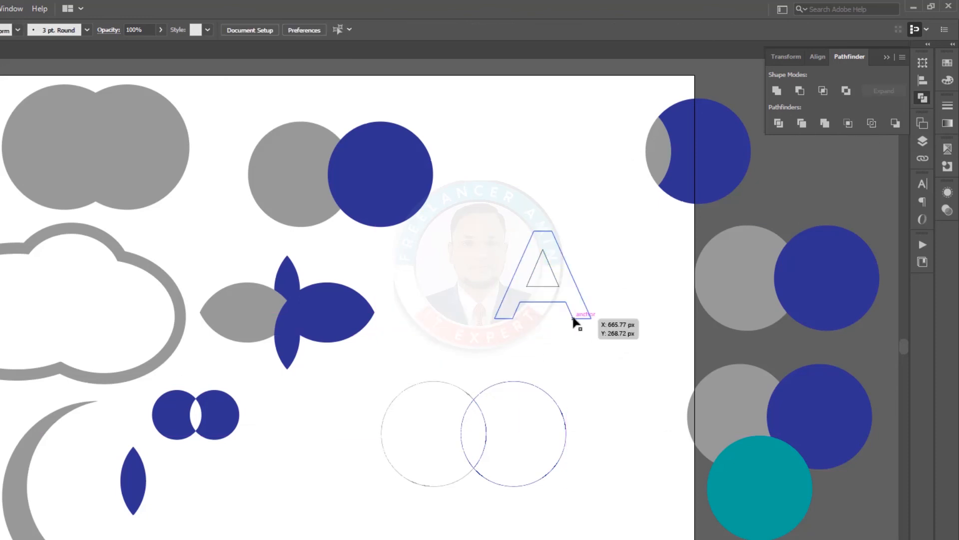
drag(572, 314, 542, 321)
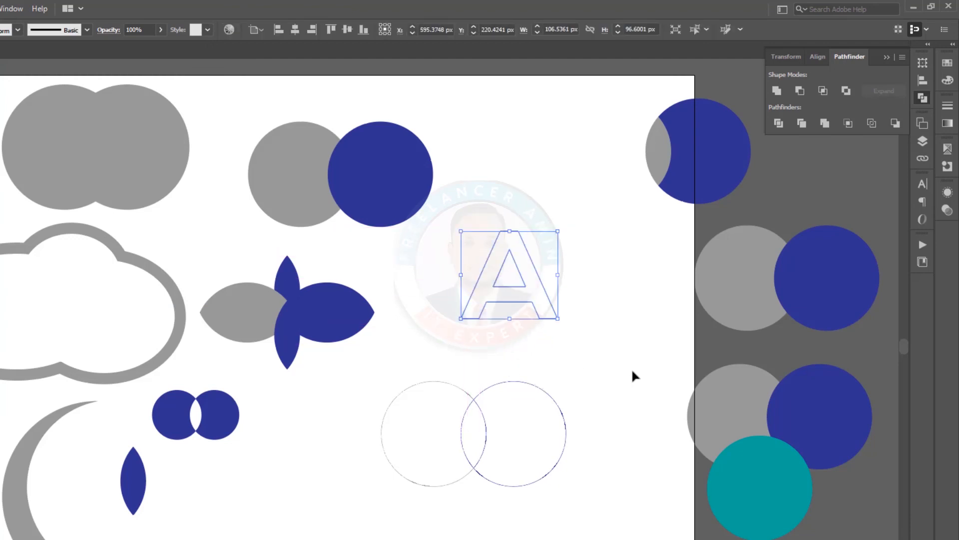
key(ctrl+z)
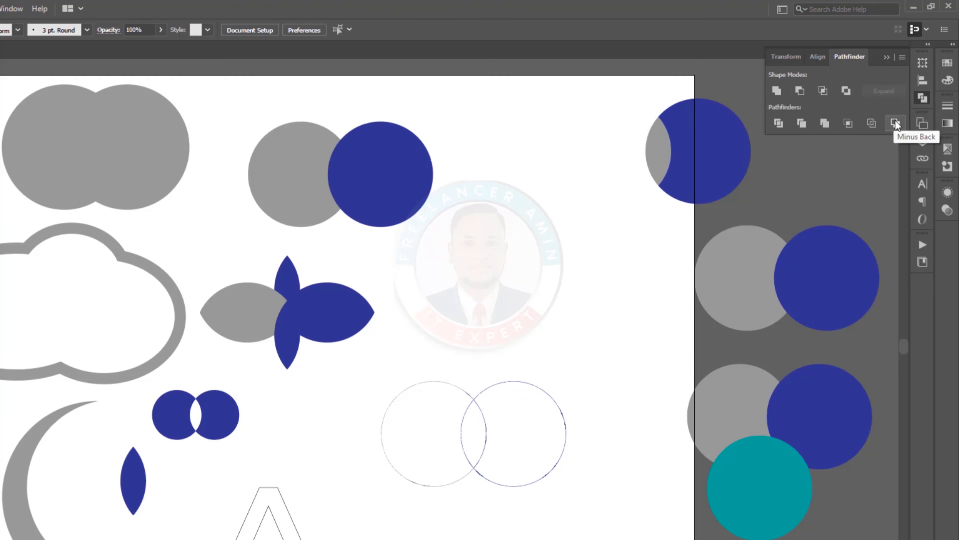
Duplicate the original grey and blue circle pair above the outlined circles, try Pathfinder Minus Back on the copy, and undo it
drag(353, 182, 537, 286)
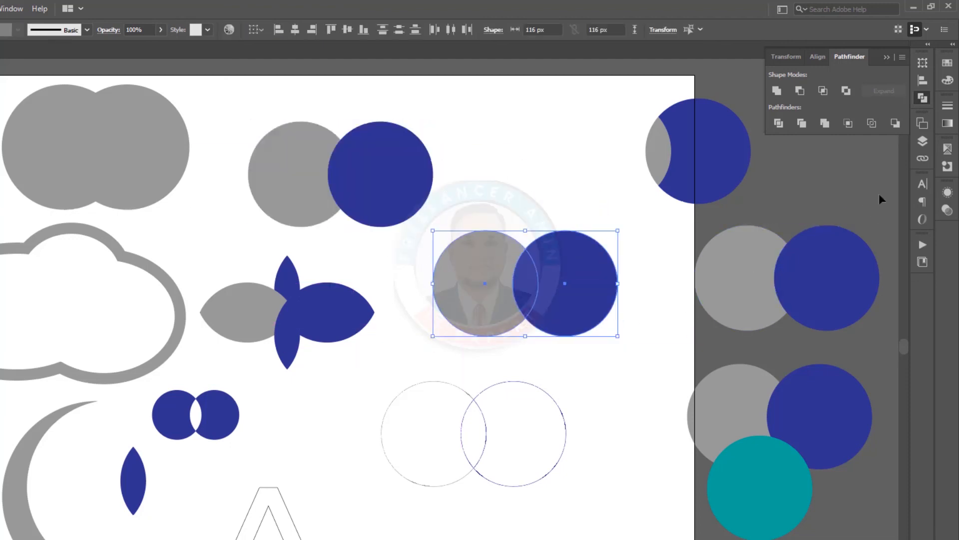
click(896, 125)
click(482, 284)
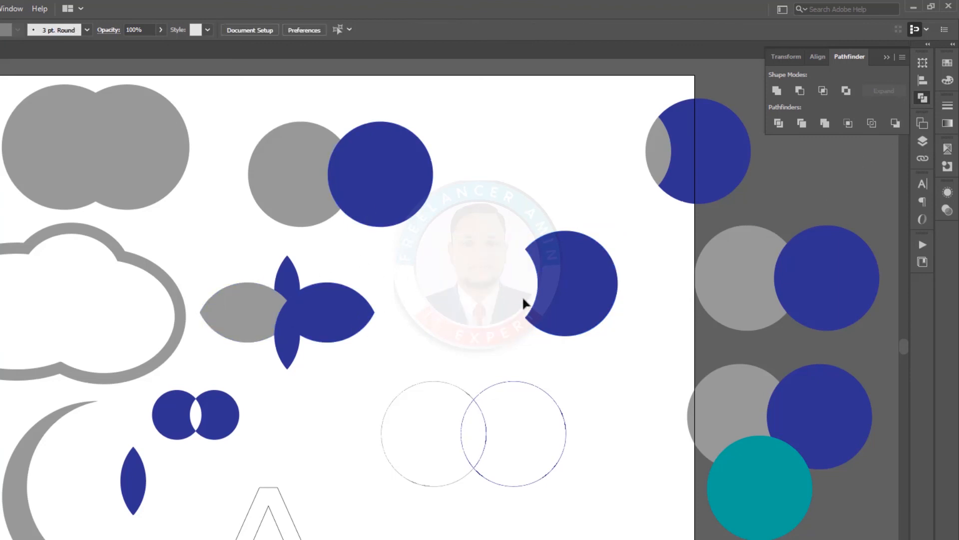
key(ctrl+z)
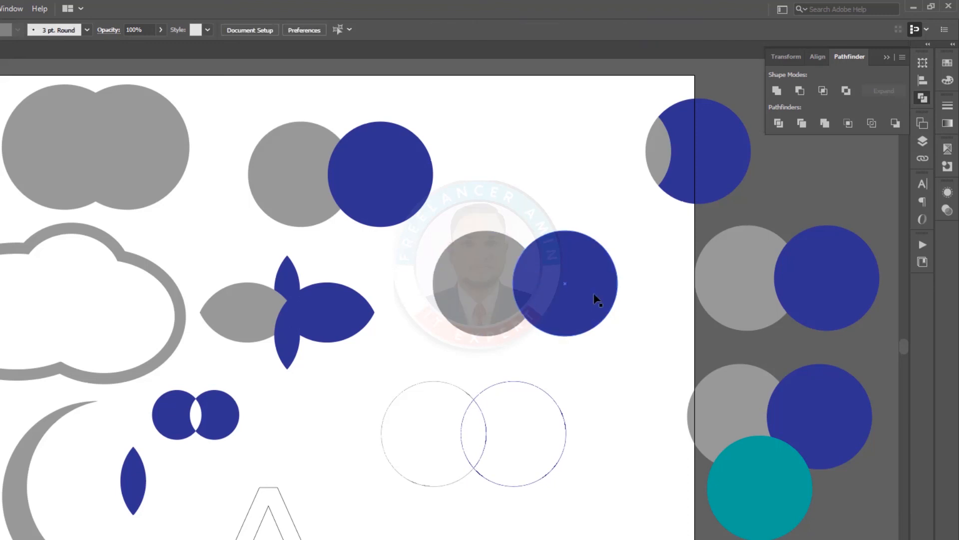
Try Minus Front on the copied circle pair for comparison, undo it, and apply Minus Back to subtract the grey circle from the blue one
click(594, 291)
click(464, 293)
click(465, 294)
drag(648, 340, 463, 251)
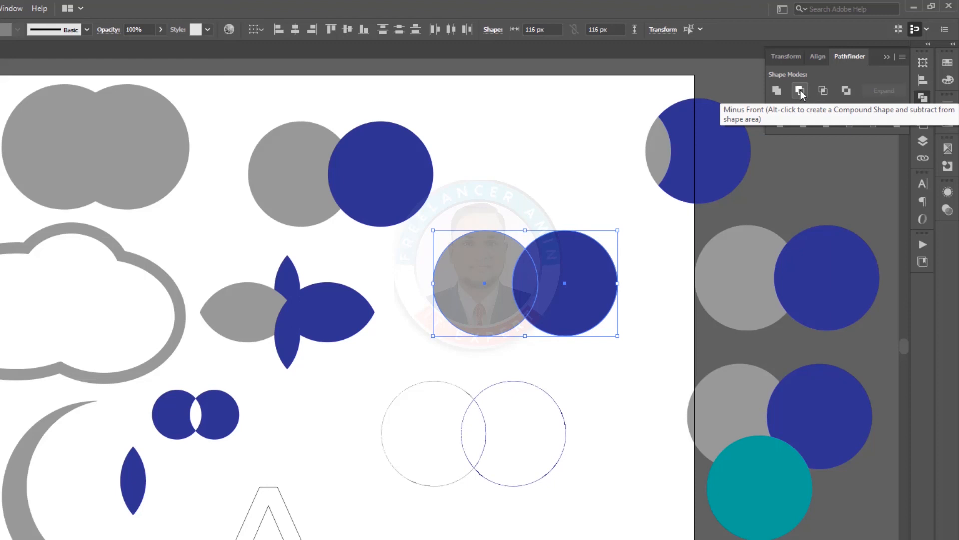
click(800, 90)
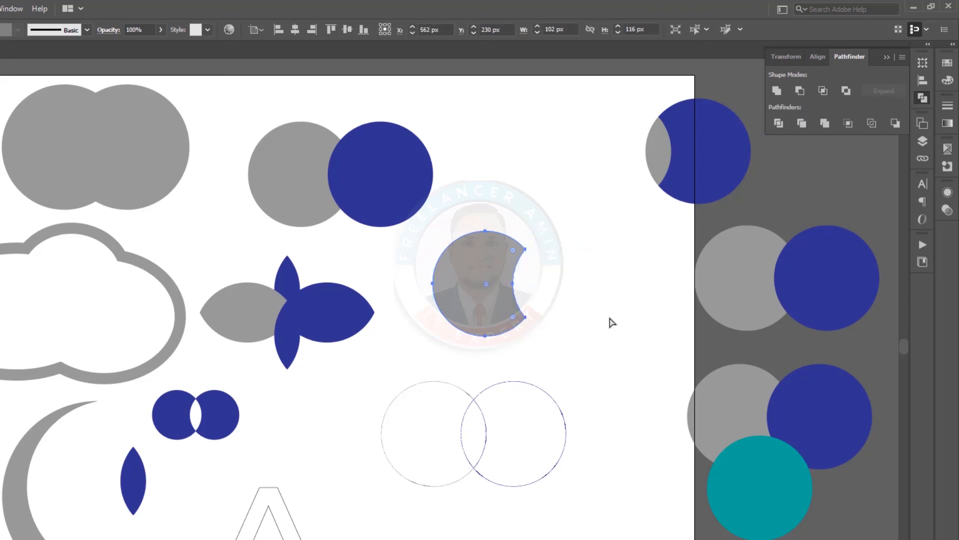
key(ctrl+z)
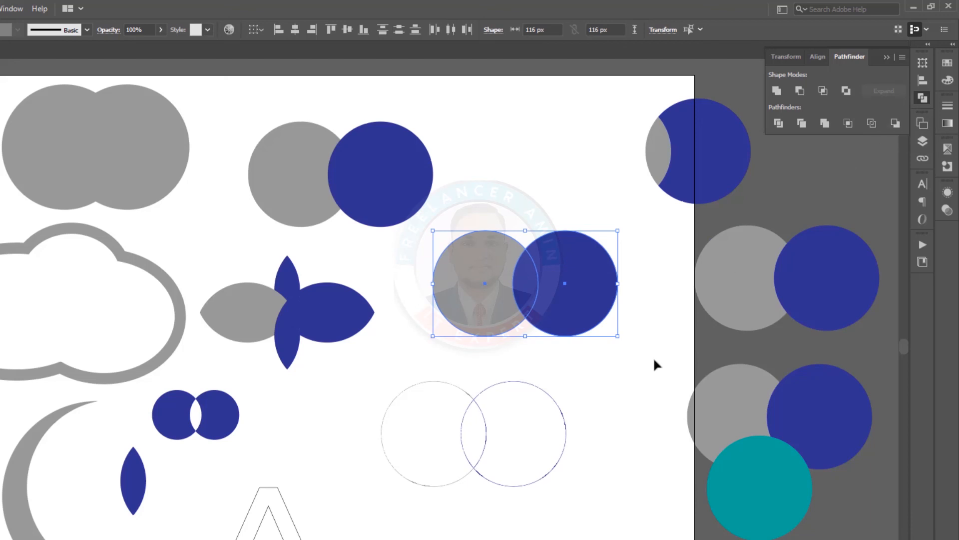
click(894, 123)
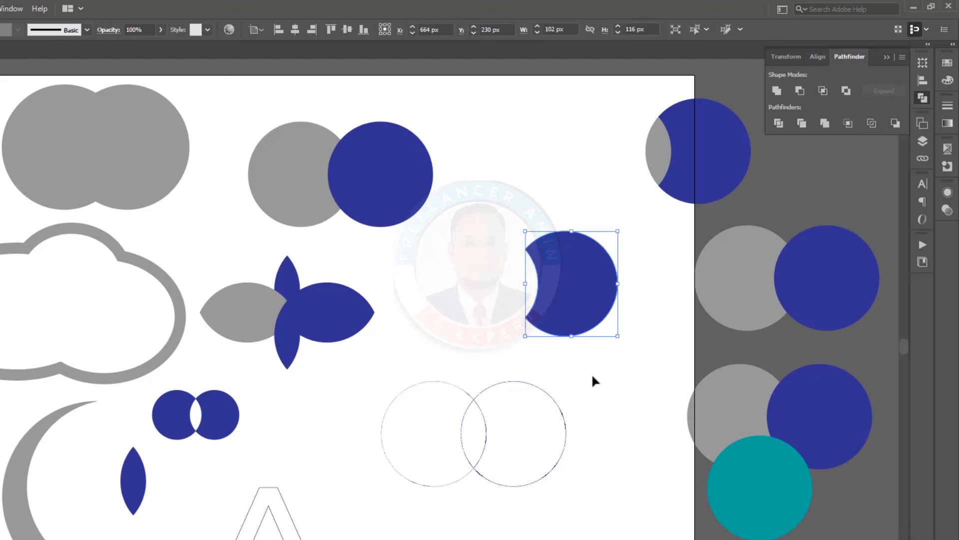